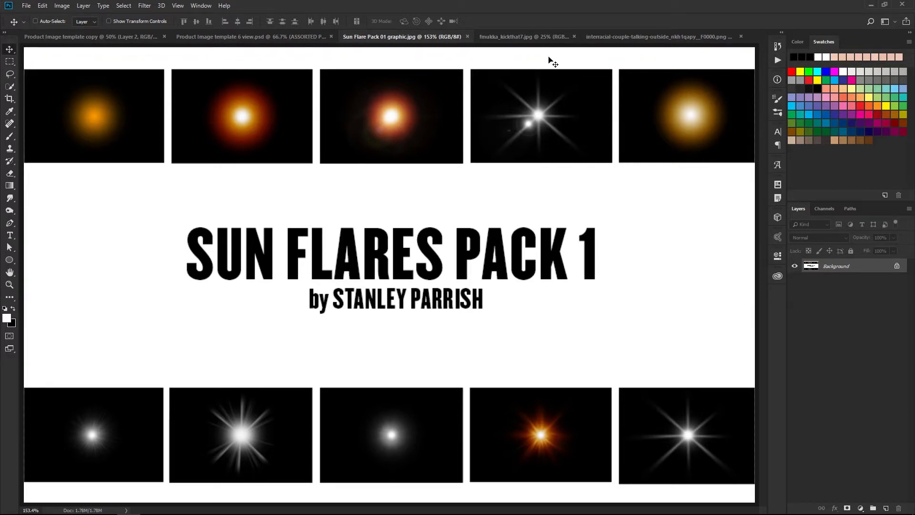
- Check the open photo tabs and make the fmukka_kickthat7.jpg portrait the active document
left_click(535, 40)
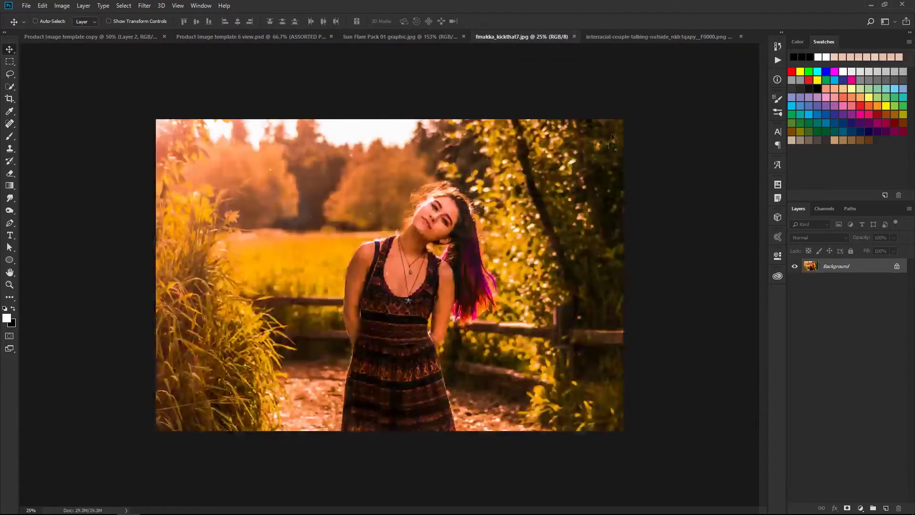
left_click(643, 36)
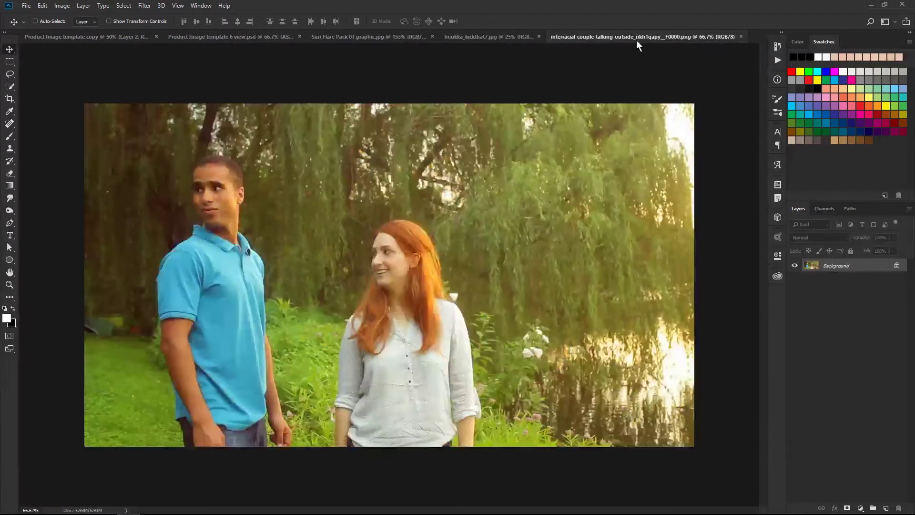
left_click(502, 39)
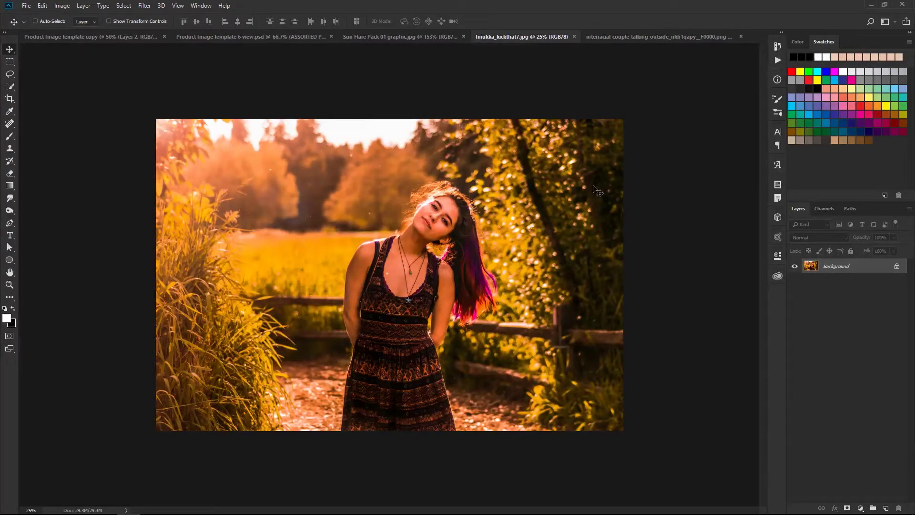
- Open Sun Flare 01.jpg from the Sun Flare Pack 1 folder, then return to the portrait tab
left_click(26, 6)
left_click(49, 27)
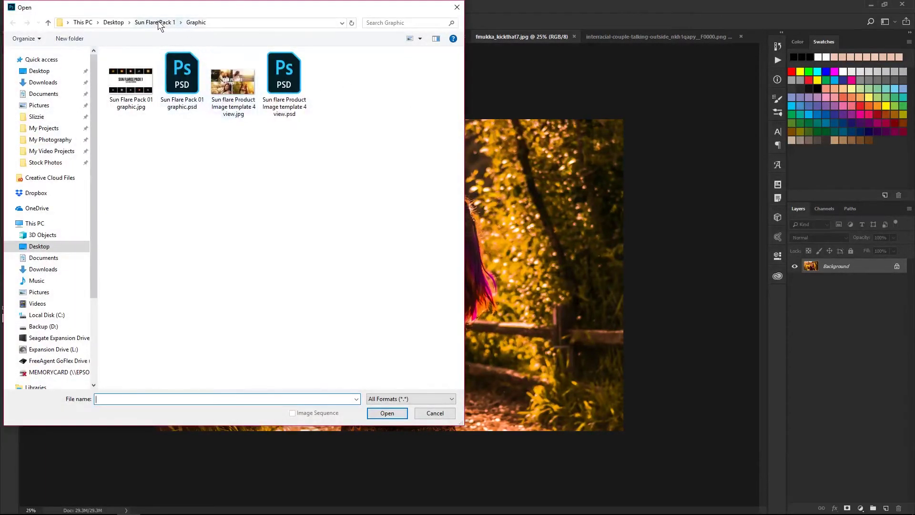
left_click(156, 23)
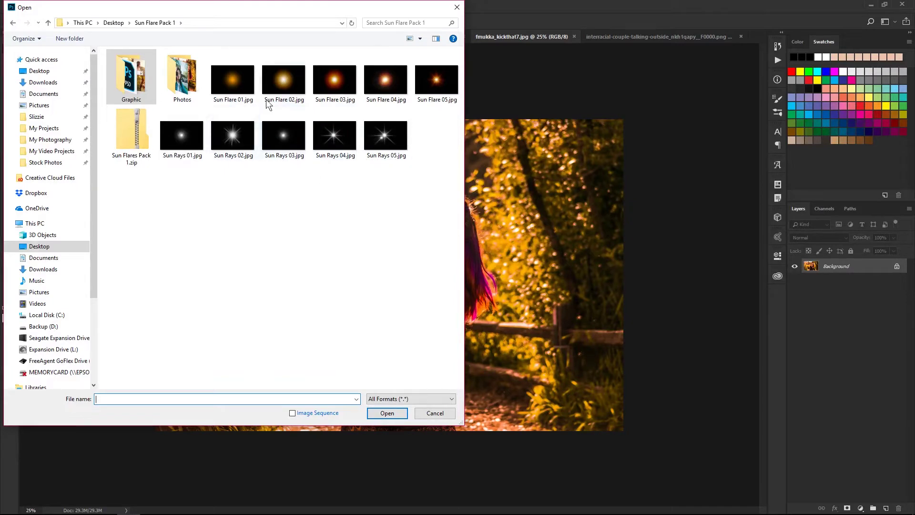
left_click(233, 81)
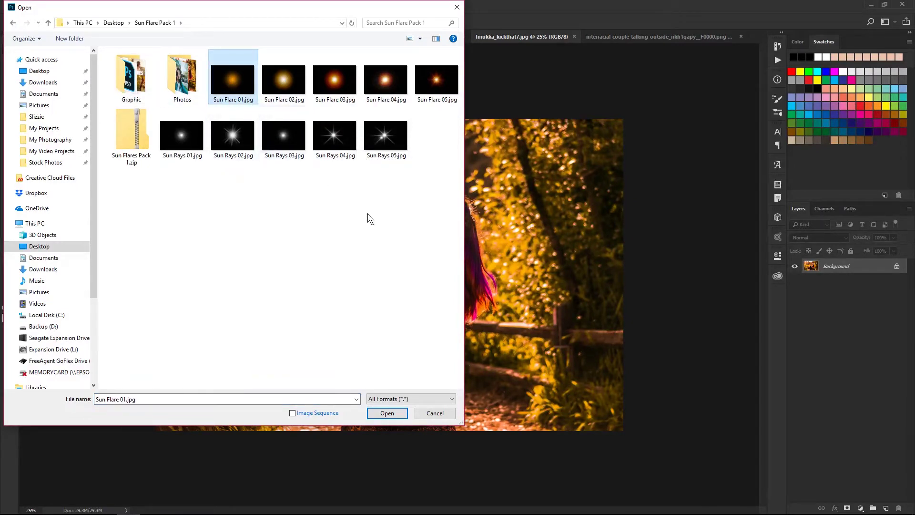
left_click(387, 413)
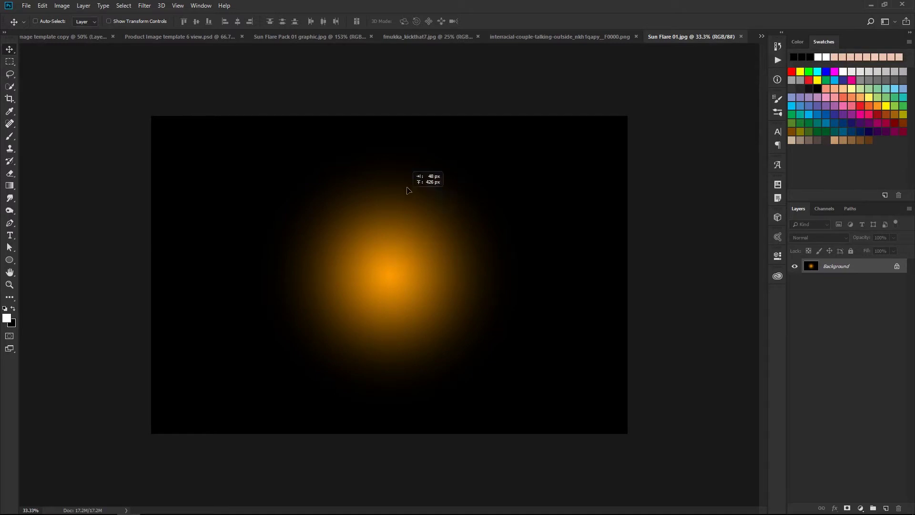
left_click(430, 38)
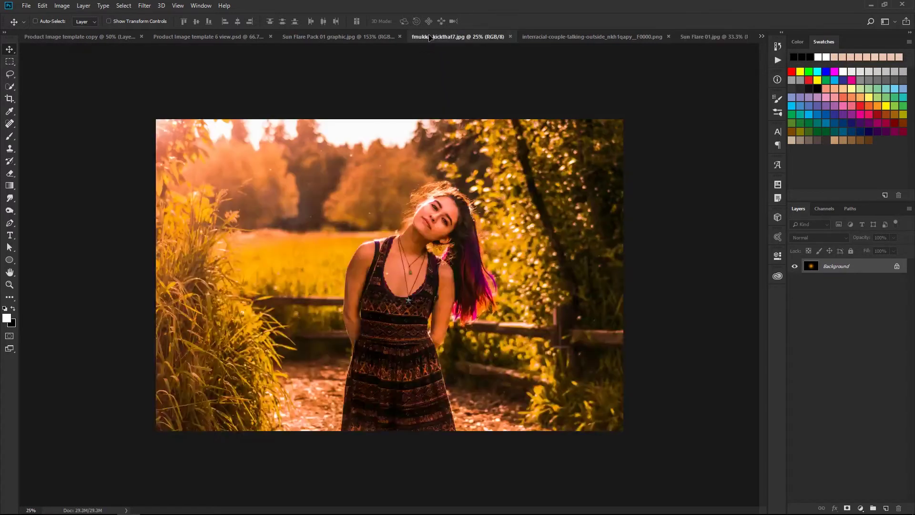
- Drag Sun Flare 01 into the portrait, set its blend mode to Screen, and shift it over the woman
mouse_move(430, 38)
left_mouse_down()
mouse_move(367, 204)
mouse_move(382, 235)
left_mouse_up()
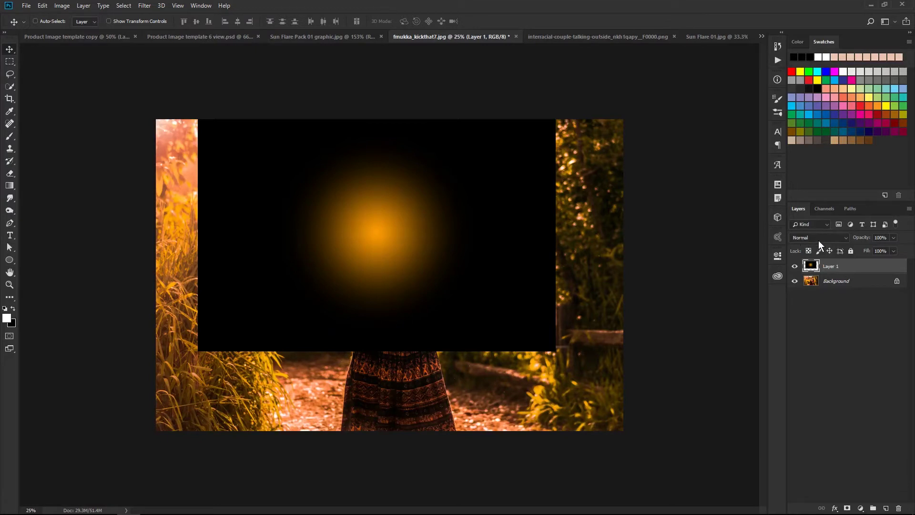
left_click(844, 242)
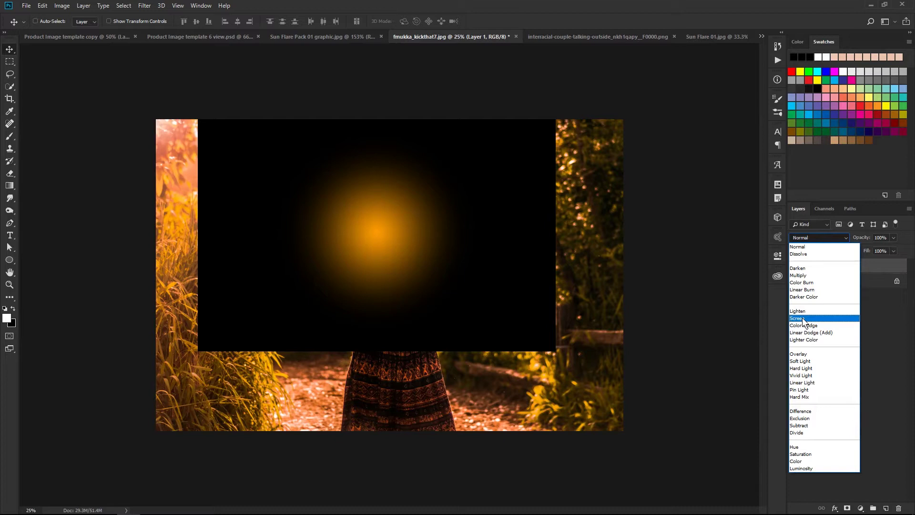
left_click(797, 318)
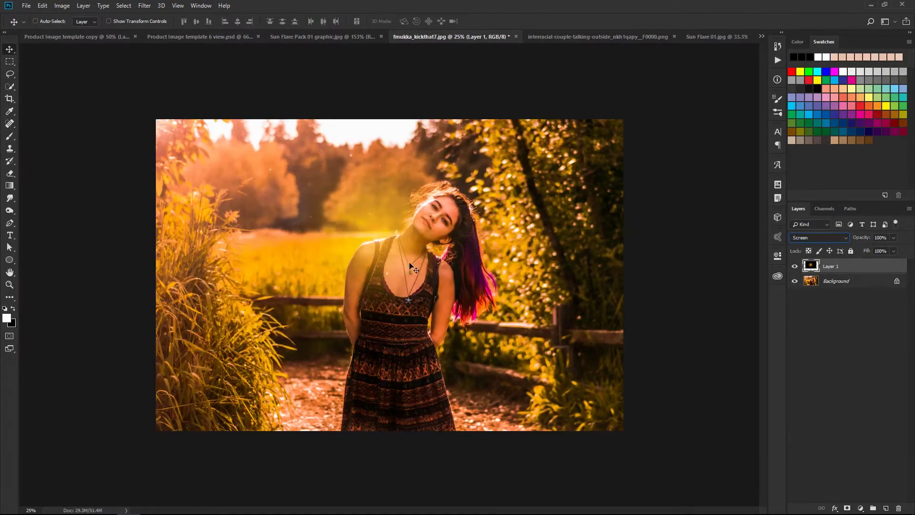
mouse_move(398, 253)
left_mouse_down()
mouse_move(440, 285)
mouse_move(402, 300)
left_mouse_up()
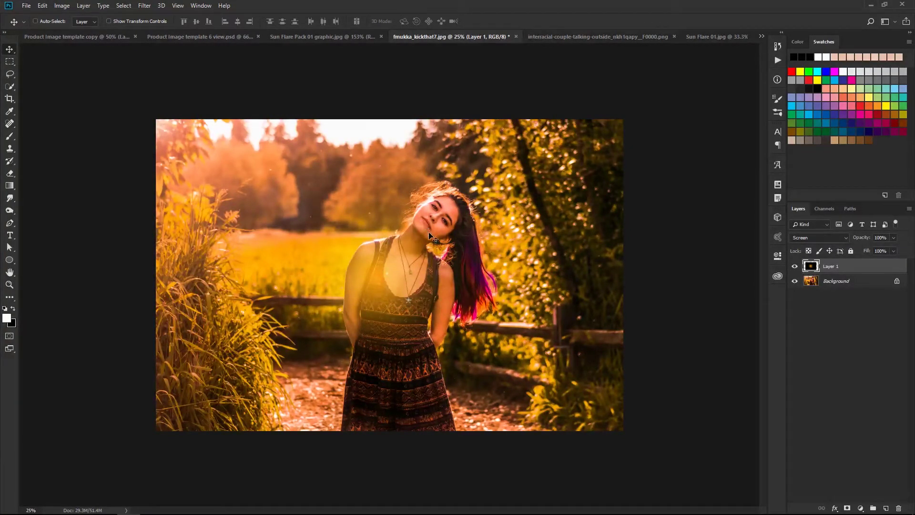
- Scale the flare layer up to about 159% and move its glow upward
key("ctrl+t")
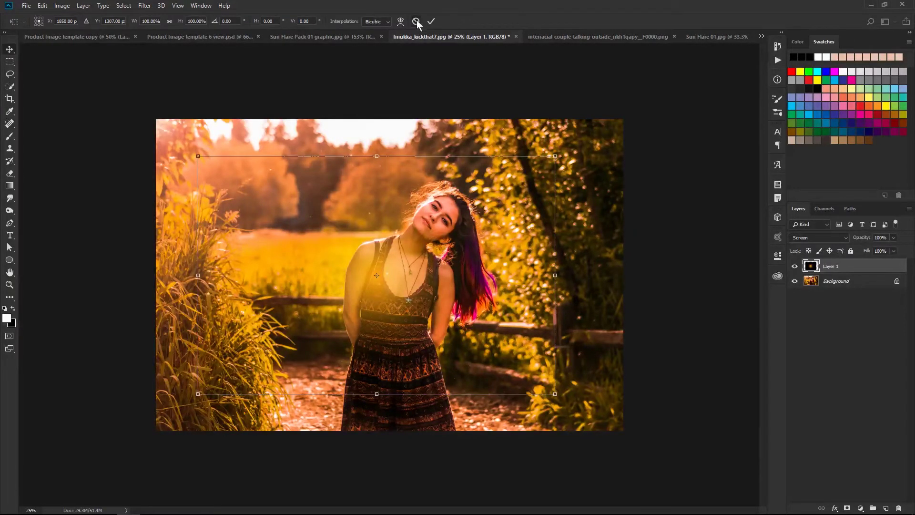
left_click(416, 21)
left_click(44, 7)
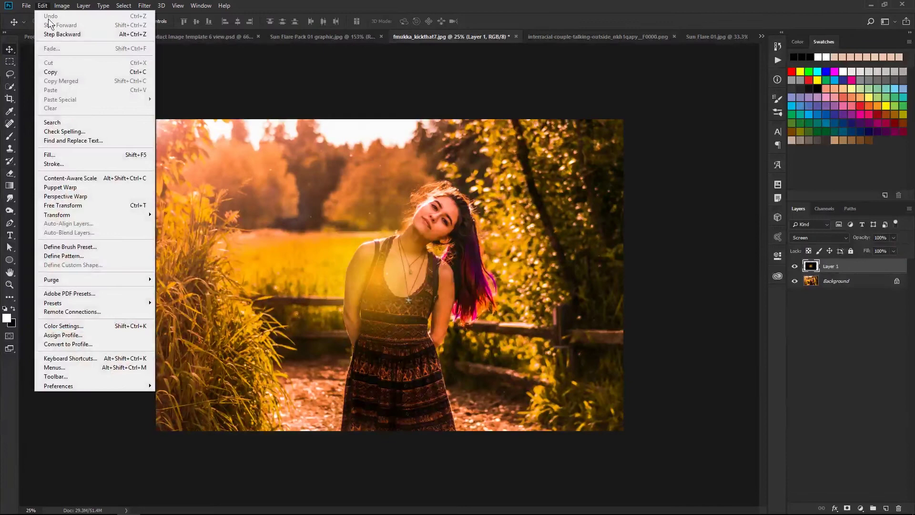
mouse_move(57, 214)
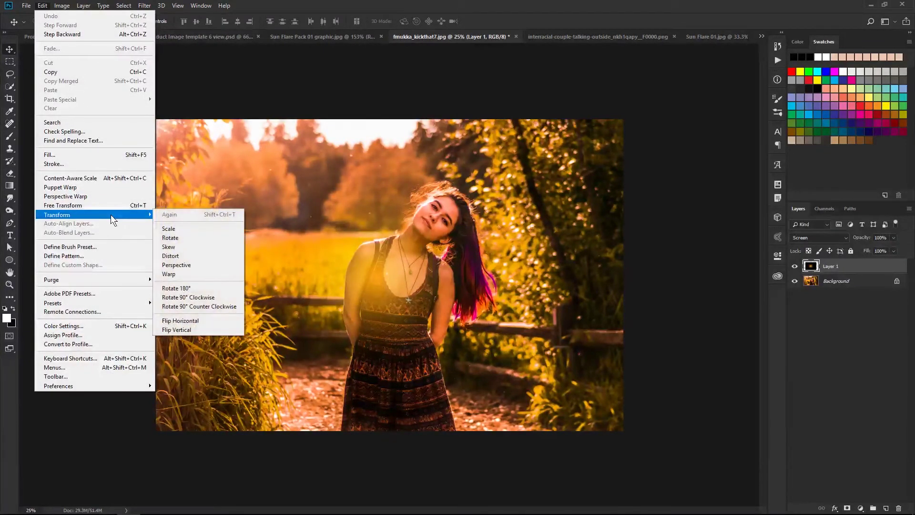
left_click(180, 232)
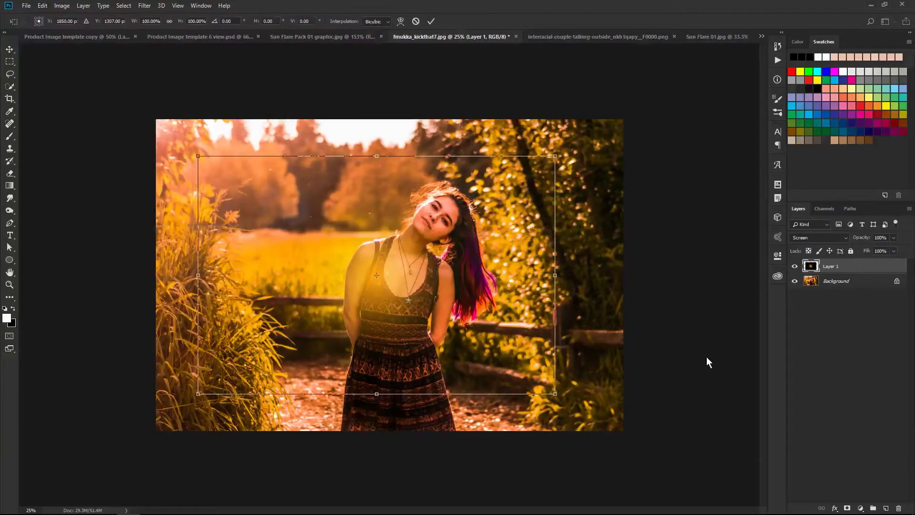
left_click_drag(555, 393, 621, 437)
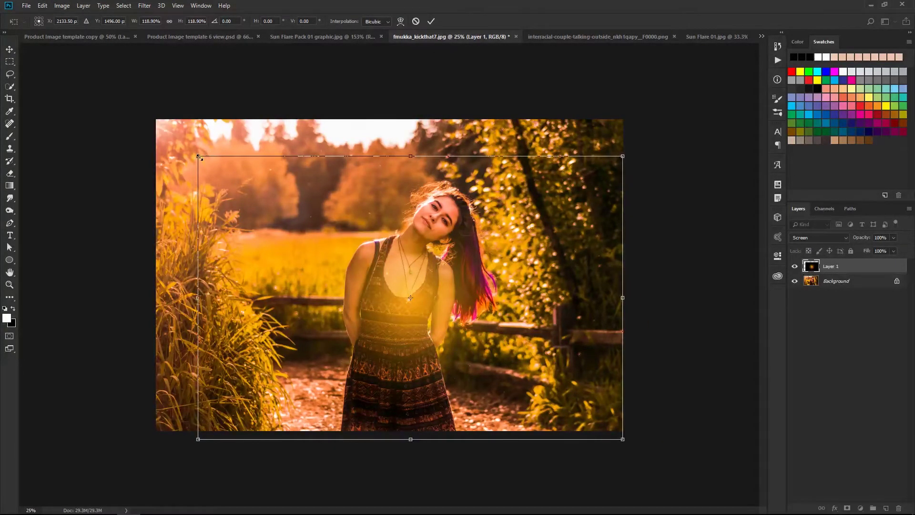
mouse_move(198, 157)
left_mouse_down()
mouse_move(189, 126)
mouse_move(127, 108)
left_mouse_up()
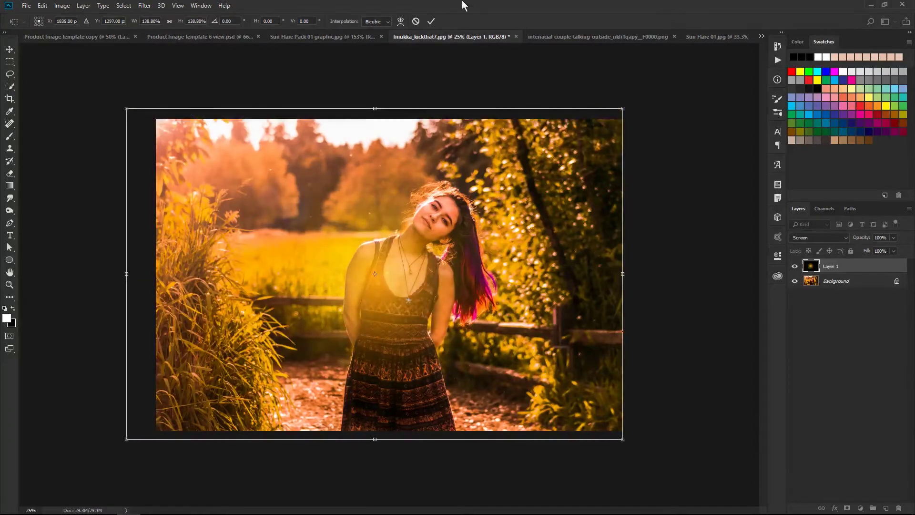
left_click_drag(623, 439, 697, 487)
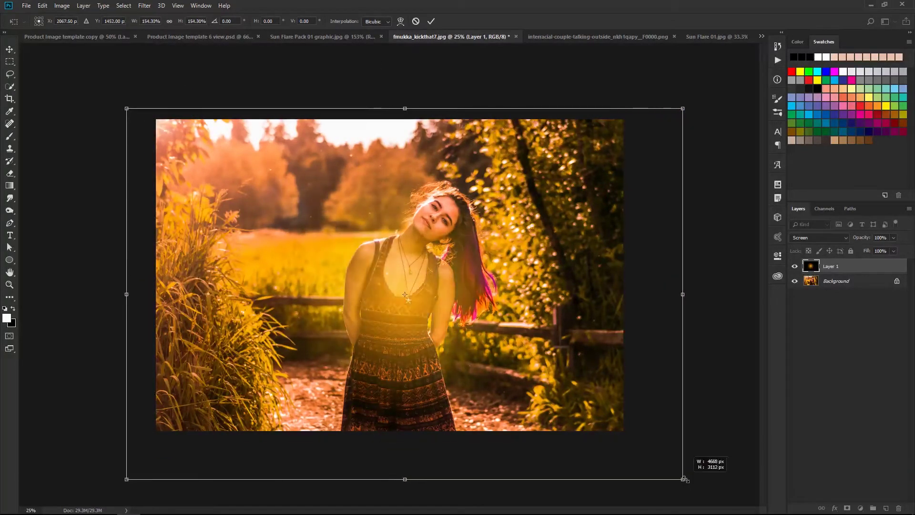
left_click(431, 21)
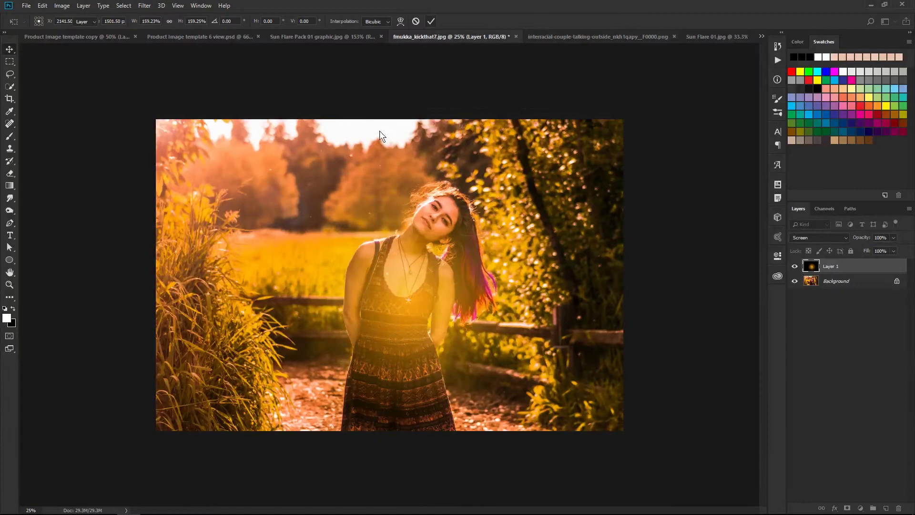
mouse_move(487, 328)
left_mouse_down()
mouse_move(480, 245)
mouse_move(459, 192)
mouse_move(572, 202)
mouse_move(604, 183)
mouse_move(467, 180)
mouse_move(469, 172)
mouse_move(327, 224)
mouse_move(411, 231)
left_mouse_up()
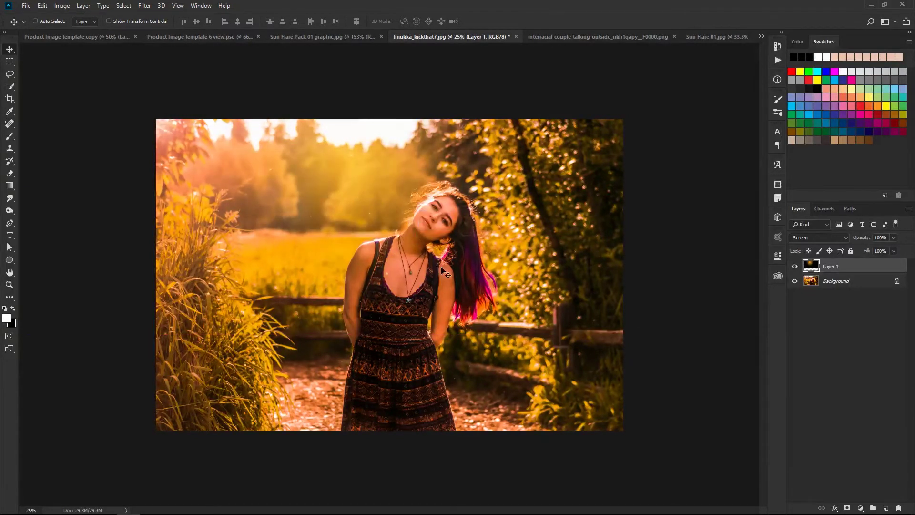
- Enlarge the flare slightly more and nudge it into its final spot
key("ctrl+t")
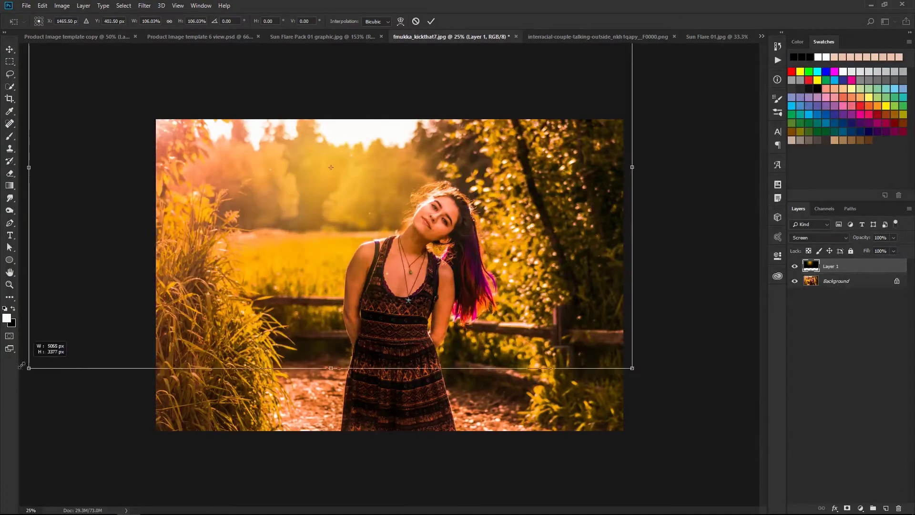
left_click_drag(63, 344, 14, 389)
left_click(430, 22)
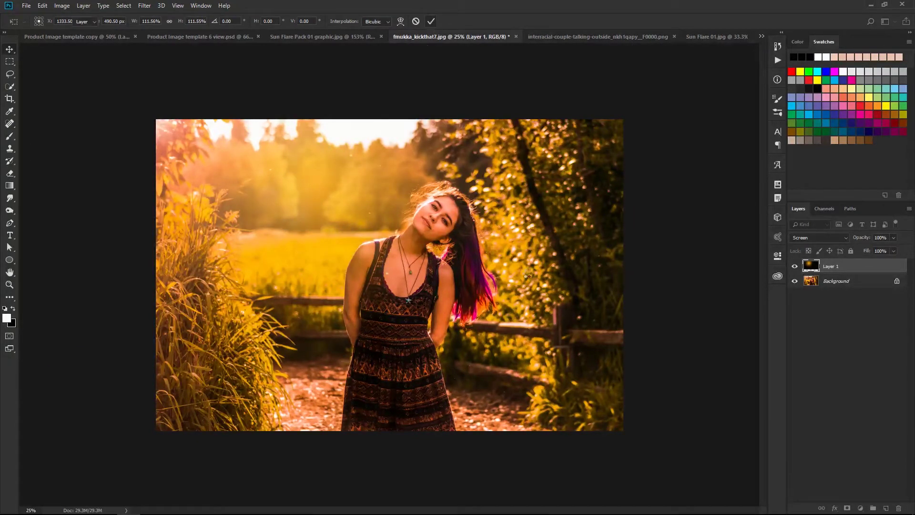
mouse_move(533, 273)
left_mouse_down()
mouse_move(549, 284)
mouse_move(502, 270)
mouse_move(527, 268)
left_mouse_up()
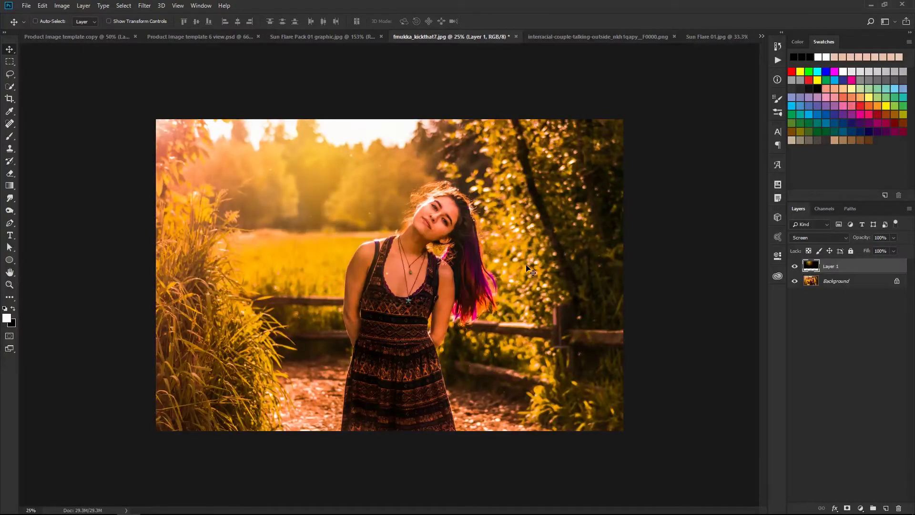
- Compare the portrait with and without the flare, then delete the Layer 1 flare layer
left_click(795, 266)
left_click(795, 266)
left_click(794, 266)
left_click(795, 267)
key("Delete")
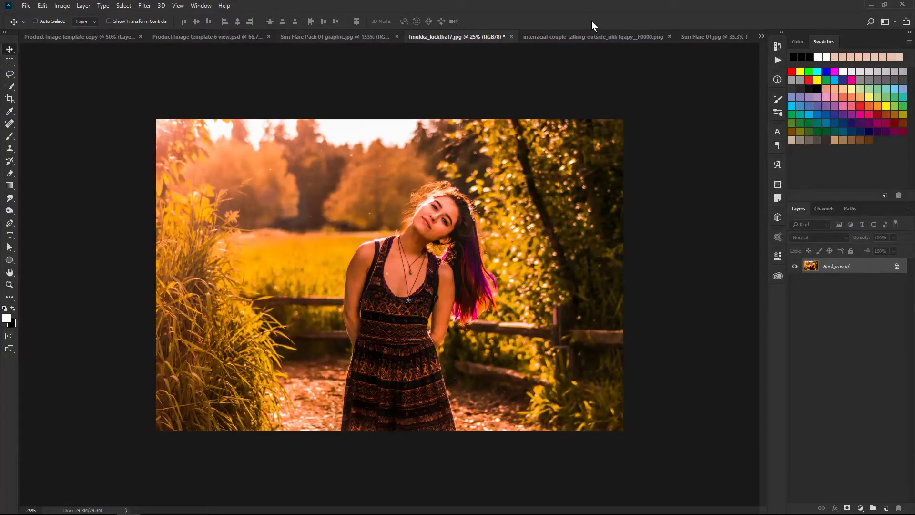
- Close the Sun Flare 01.jpg document and open Sun Flare 03.jpg
left_click(702, 38)
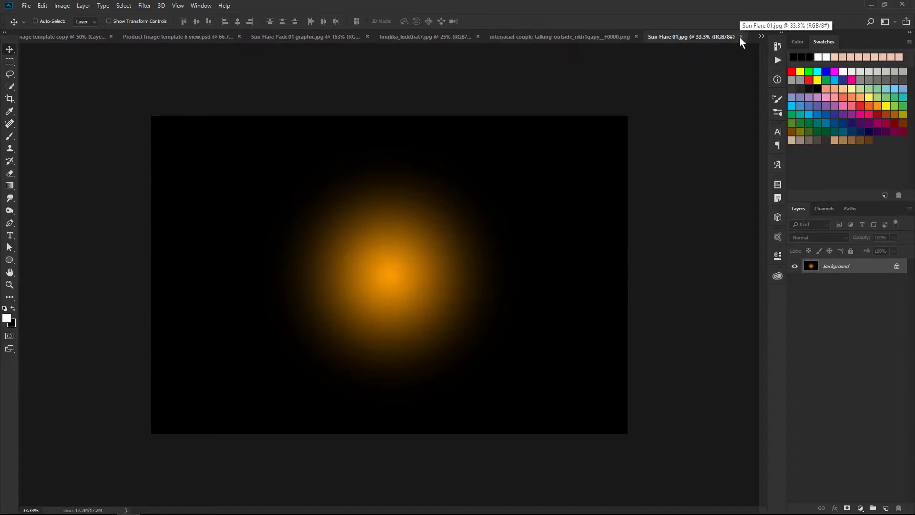
left_click(740, 37)
left_click(26, 5)
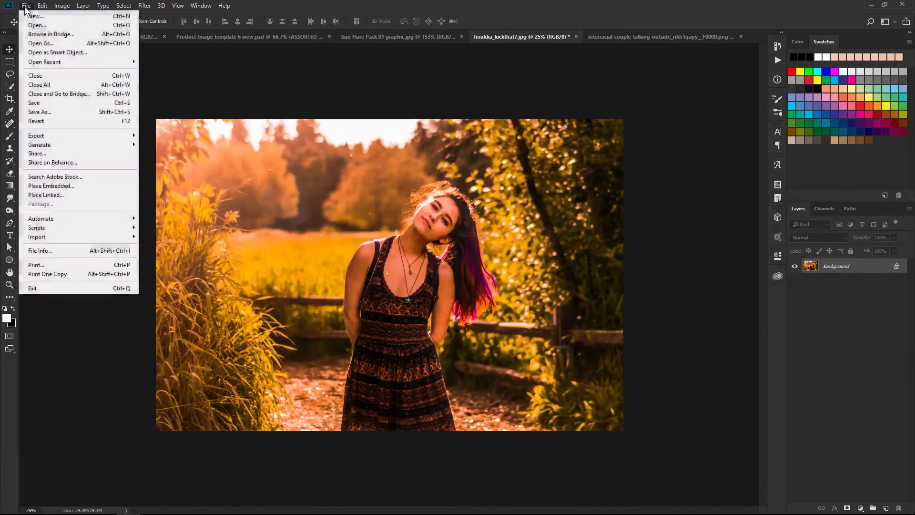
left_click(51, 27)
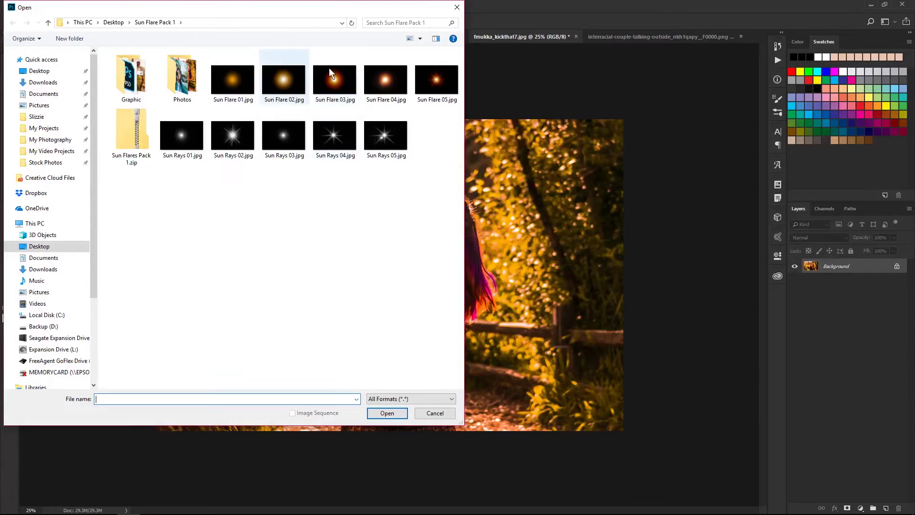
double_click(341, 82)
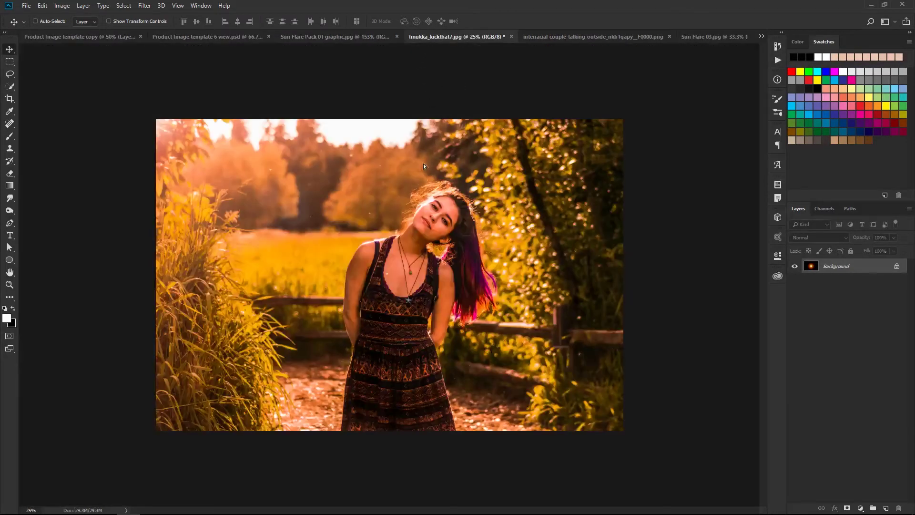
- Bring Sun Flare 03 into the portrait and scale it to about 180%
left_click_drag(432, 41, 404, 290)
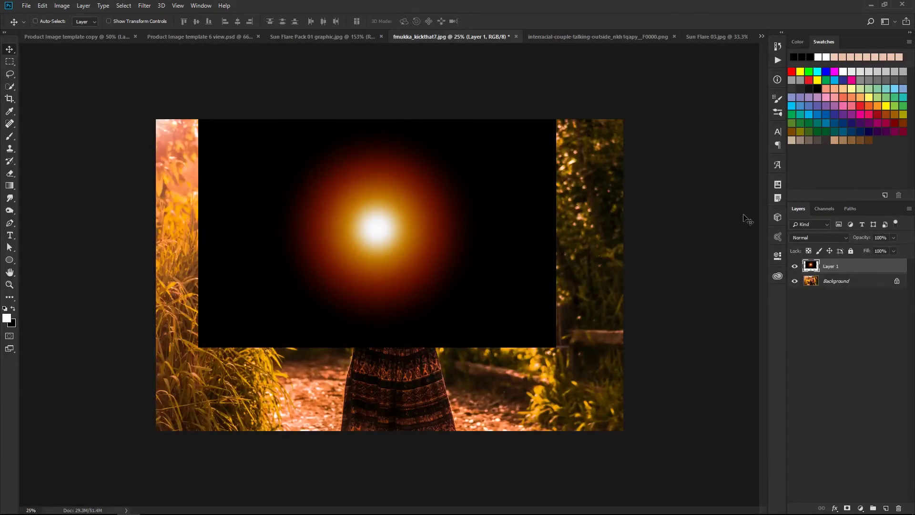
key("ctrl+minus")
key("ctrl+minus")
key("ctrl+minus")
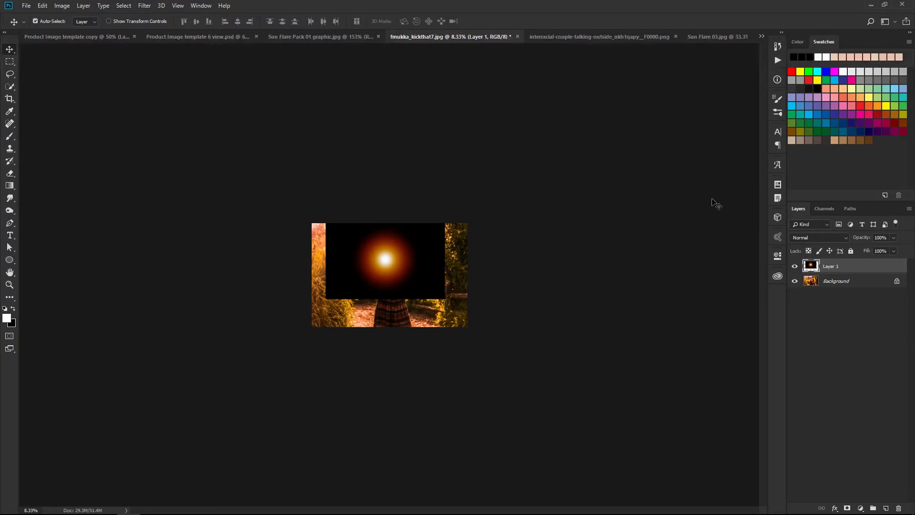
key("ctrl+t")
left_click_drag(444, 299, 541, 358)
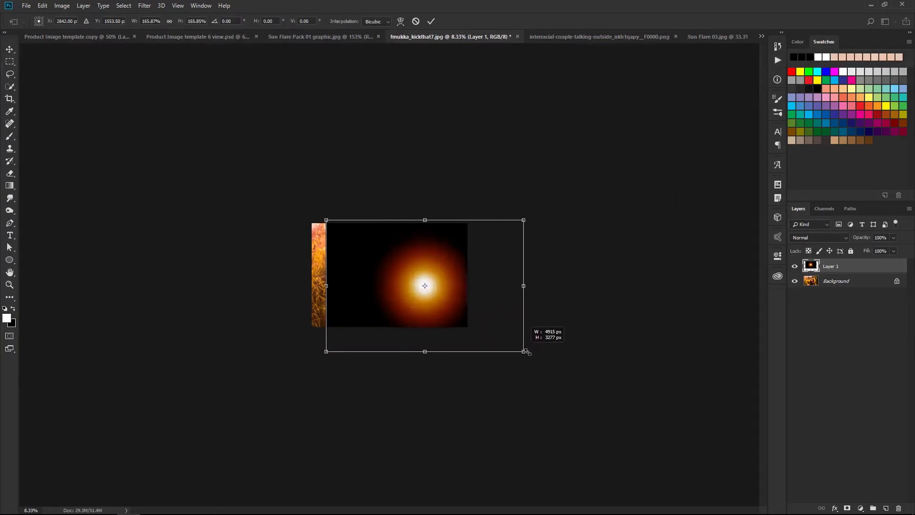
left_click_drag(484, 337, 424, 292)
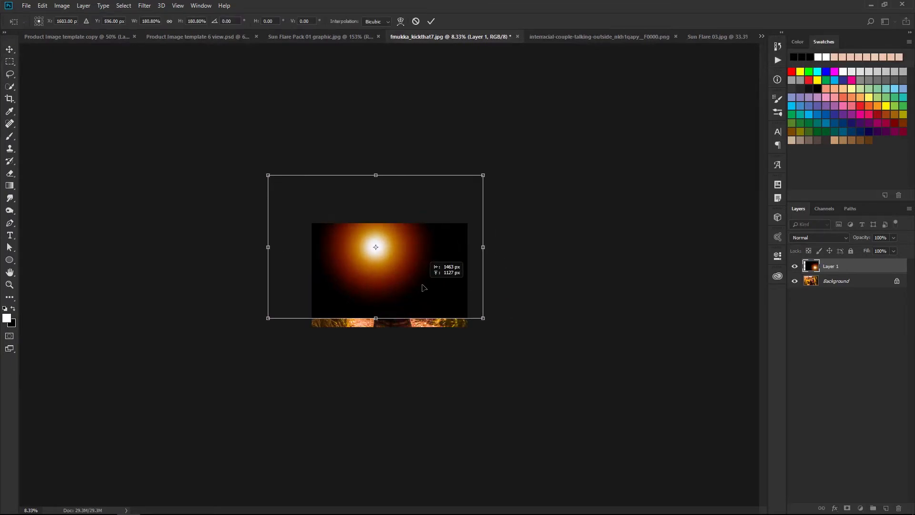
left_click(433, 22)
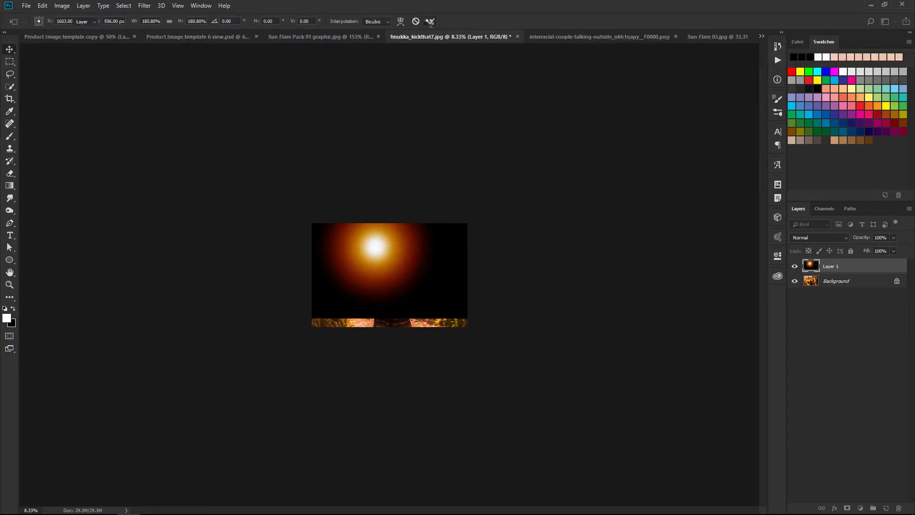
- Set the Sun Flare 03 layer to Screen and position its glow along the photo's top
left_click(847, 240)
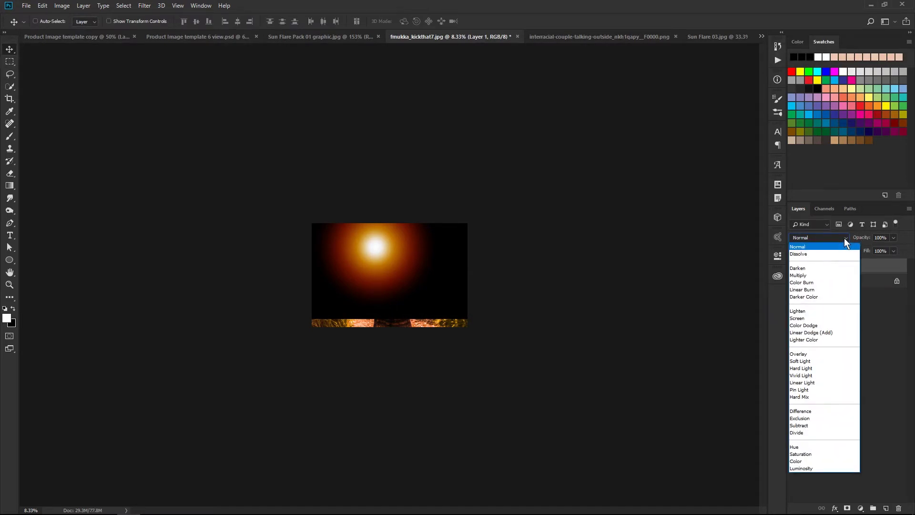
left_click(808, 320)
left_click_drag(376, 281, 376, 264)
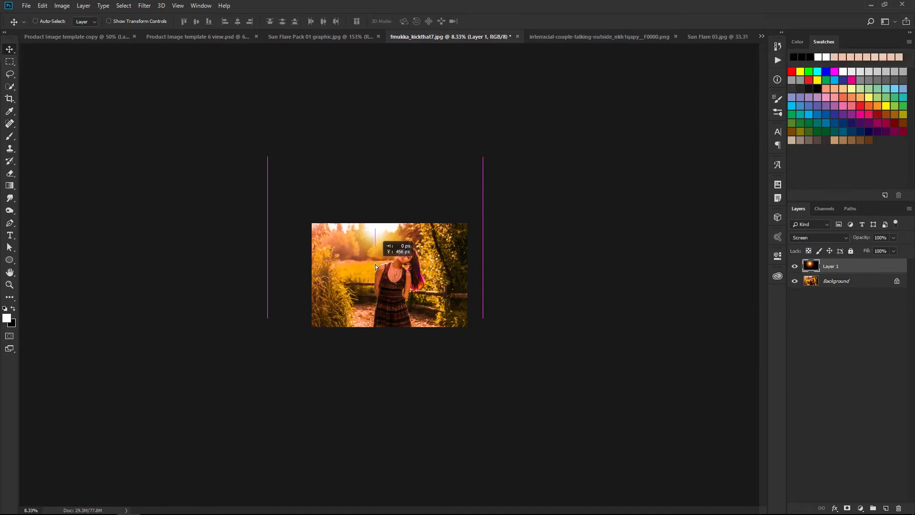
key("ctrl+plus")
key("ctrl+plus")
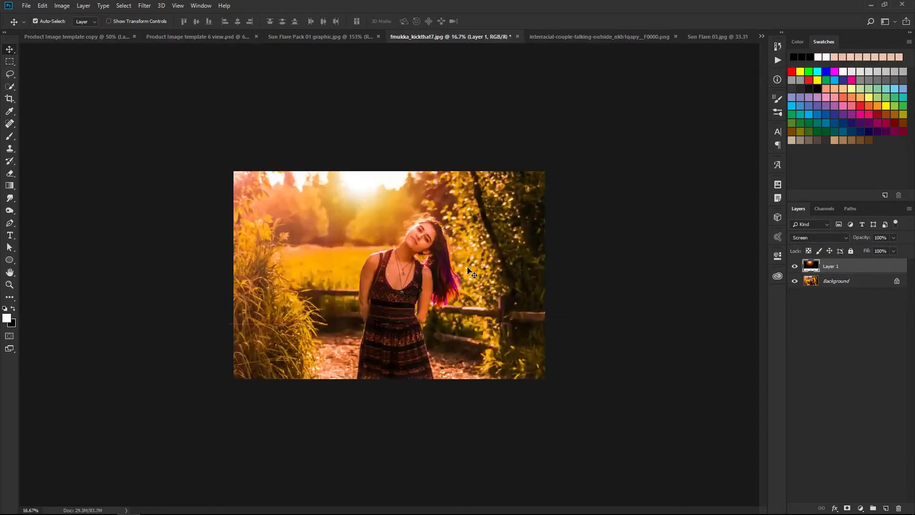
key("ctrl+plus")
left_click_drag(374, 180, 344, 190)
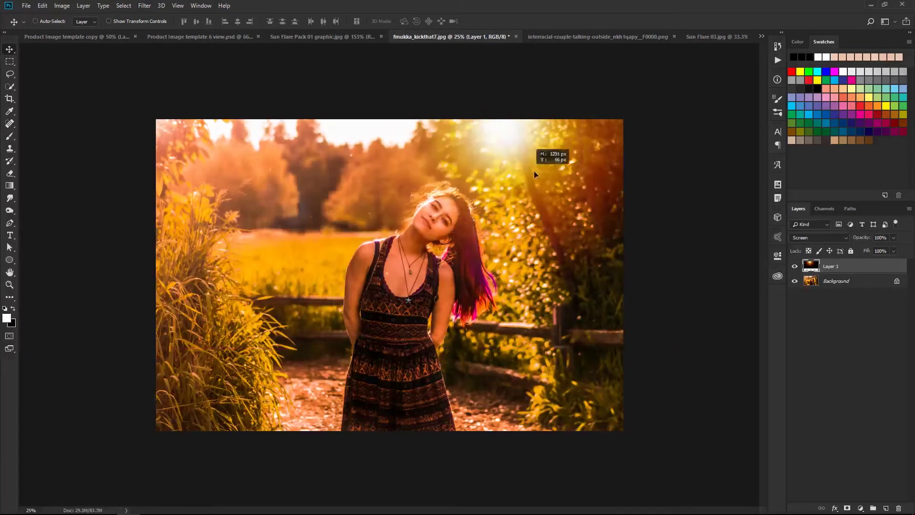
mouse_move(343, 189)
left_mouse_down()
mouse_move(428, 166)
mouse_move(401, 172)
left_mouse_up()
- Toggle the Sun Flare 03 layer's visibility to compare before and after
left_click(796, 266)
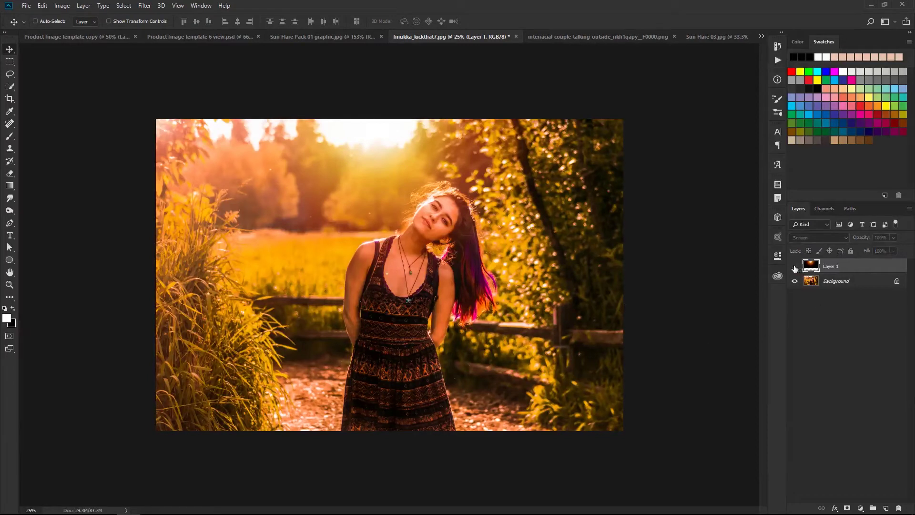
left_click(794, 266)
left_click(795, 267)
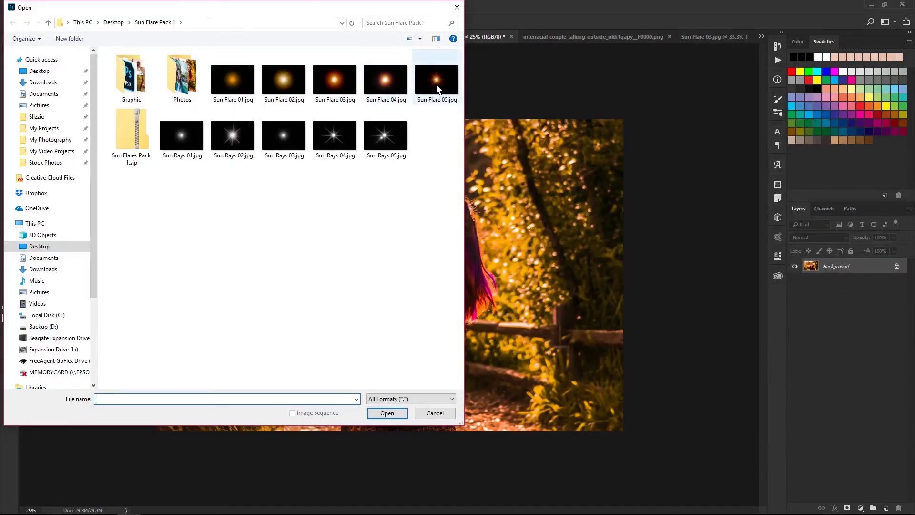
- Open Sun Flare 05, bring it into the portrait, and scale it to about 160%
double_click(436, 85)
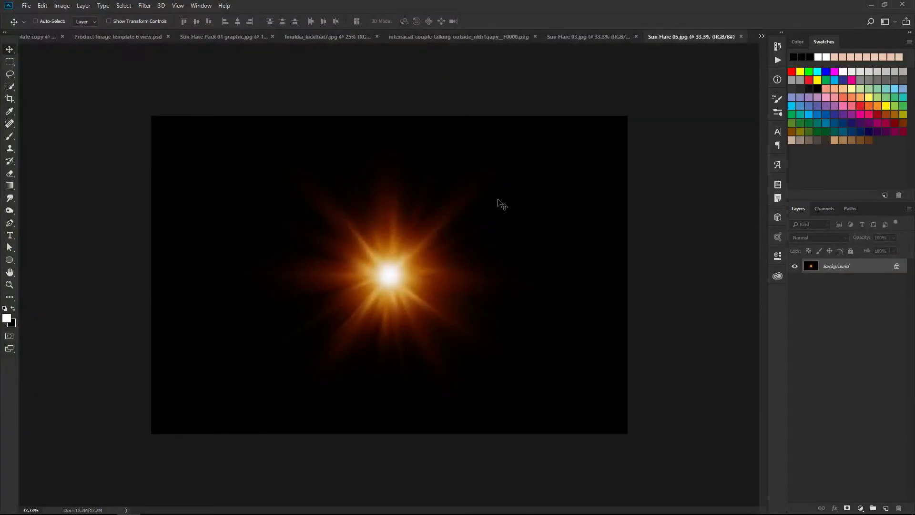
mouse_move(483, 255)
left_mouse_down()
mouse_move(445, 119)
mouse_move(400, 76)
mouse_move(369, 174)
left_mouse_up()
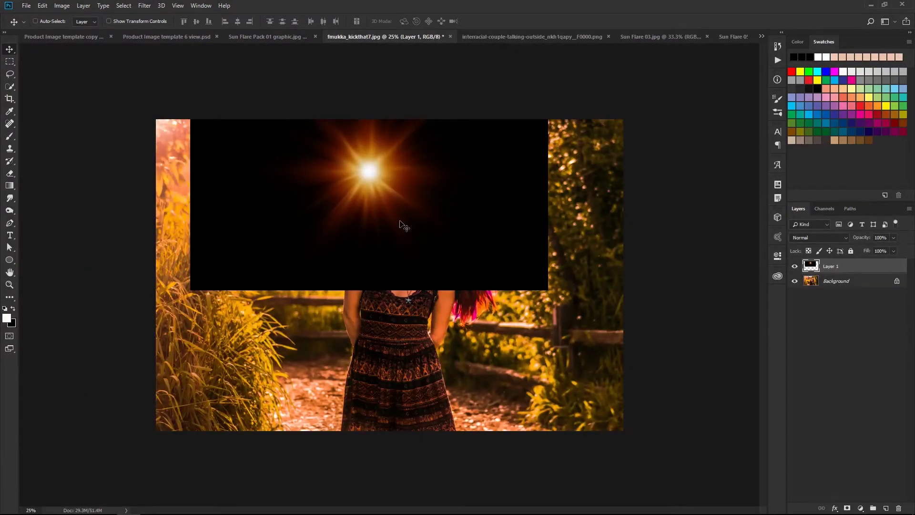
key("ctrl+minus")
key("ctrl+t")
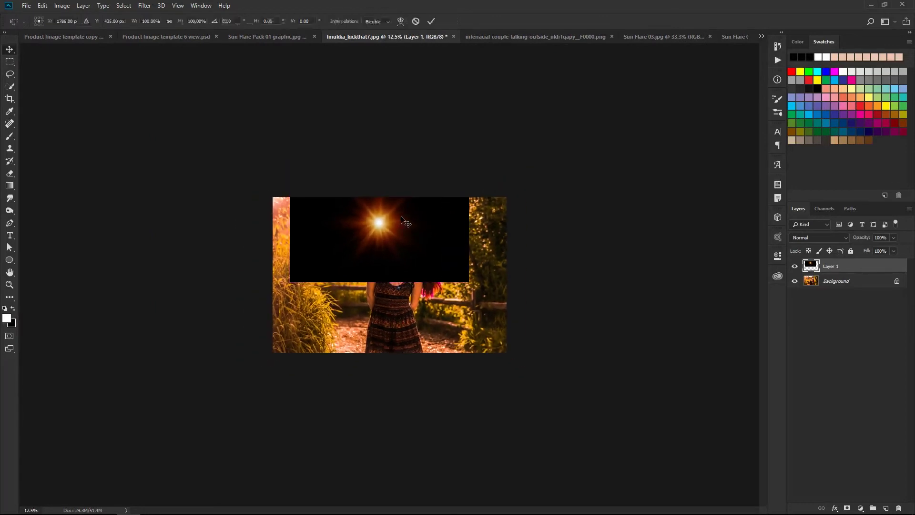
left_click_drag(468, 283, 433, 277)
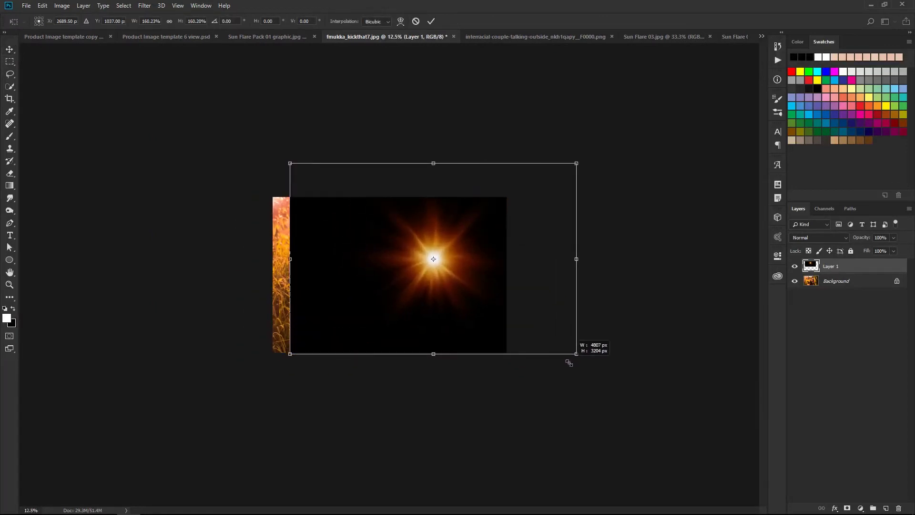
left_click(430, 21)
- Set the Sun Flare 05 layer to Screen and shift it left across the photo
left_click(846, 237)
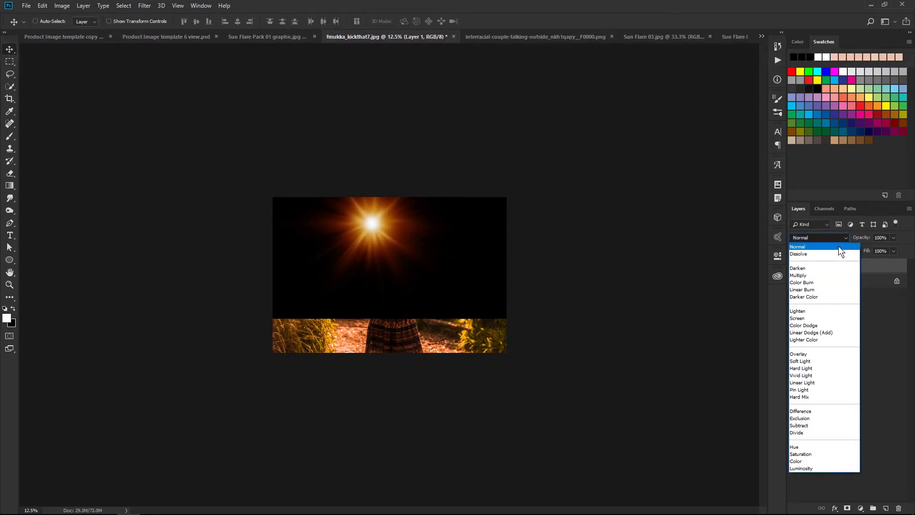
left_click(814, 318)
left_click_drag(495, 268, 506, 244)
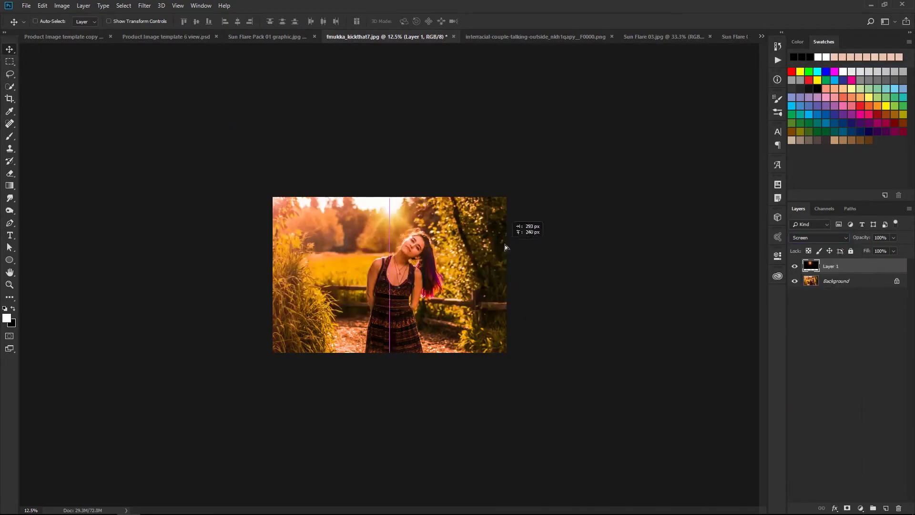
key("ctrl+plus")
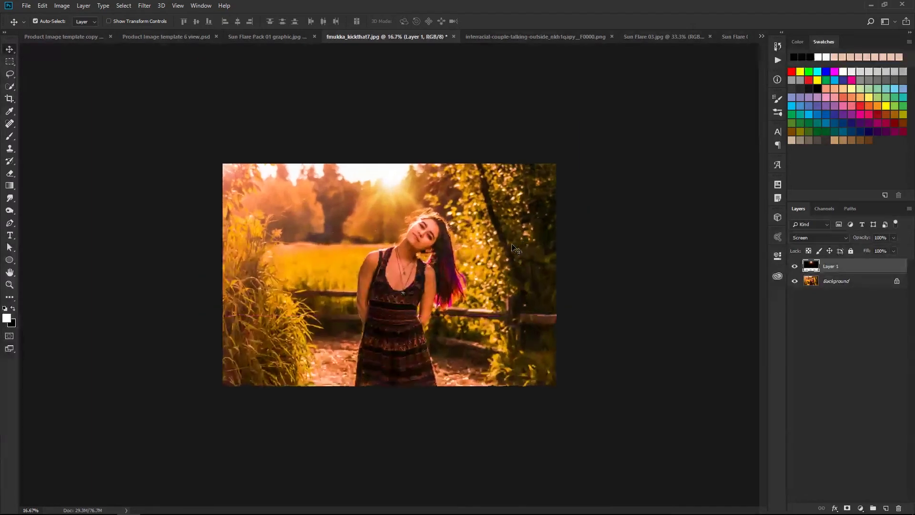
key("ctrl+plus")
left_click_drag(514, 223, 481, 225)
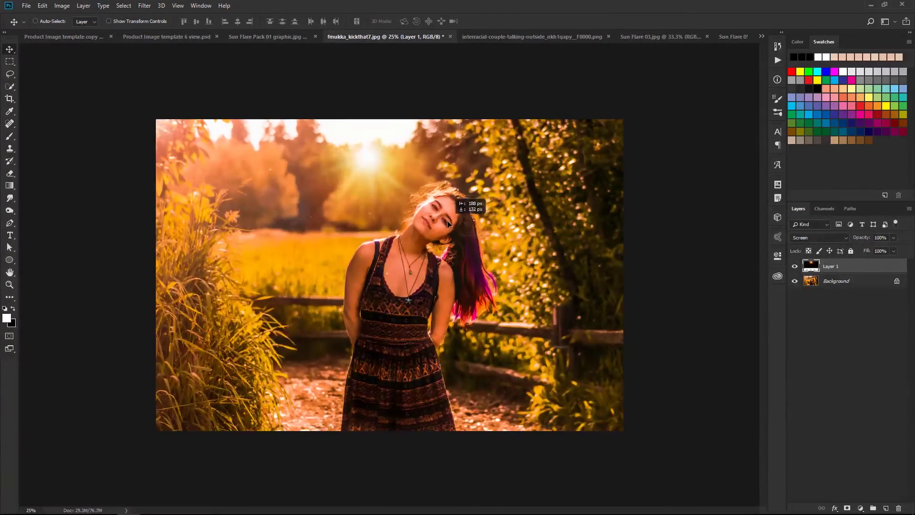
- Enlarge the flare to about 153%, try several positions, then drag the layer to the trash
key("ctrl+t")
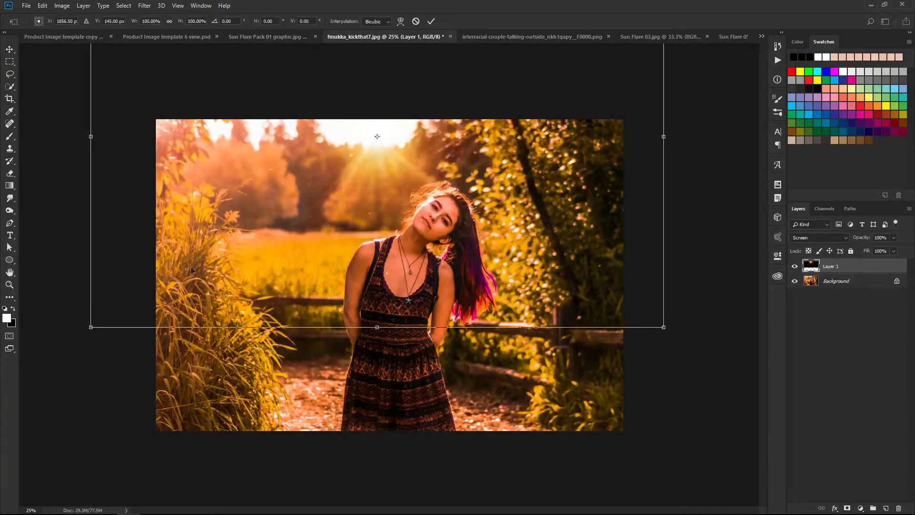
left_click_drag(91, 326, 19, 376)
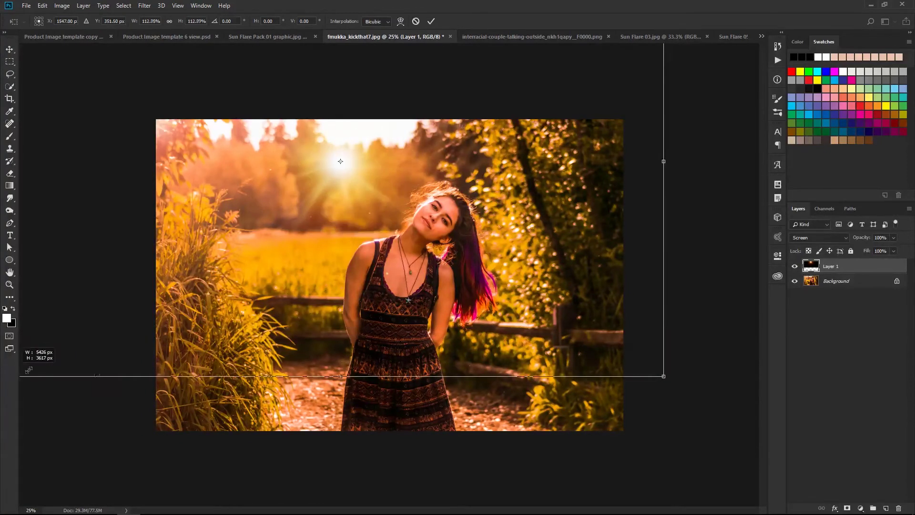
left_click_drag(664, 377, 913, 503)
left_click(432, 21)
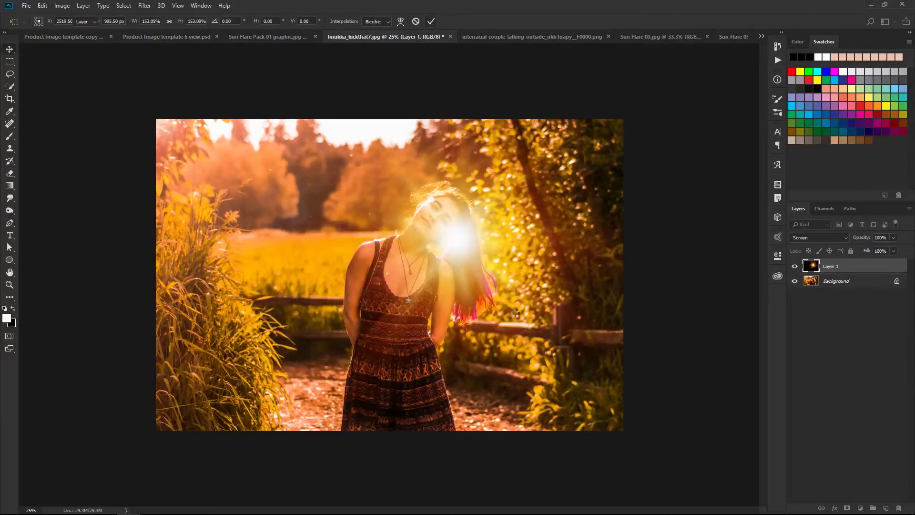
left_click_drag(500, 282, 450, 205)
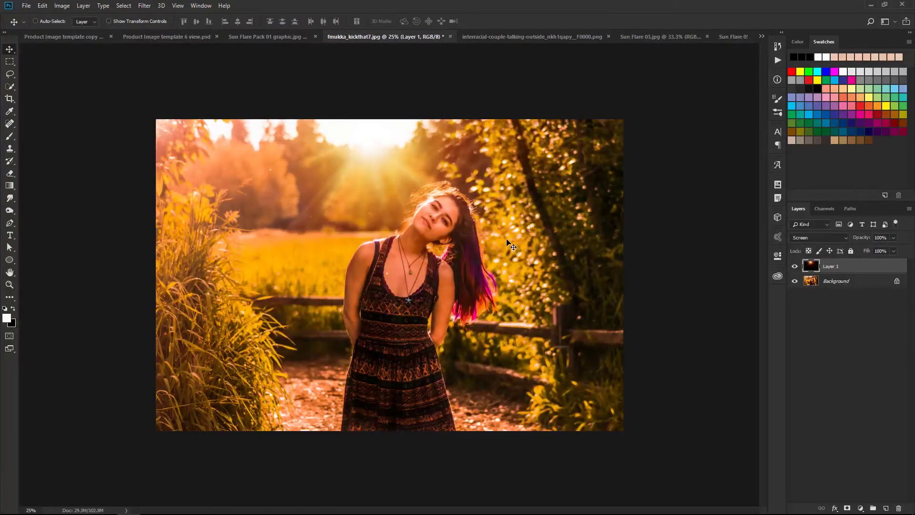
left_click_drag(476, 245, 400, 235)
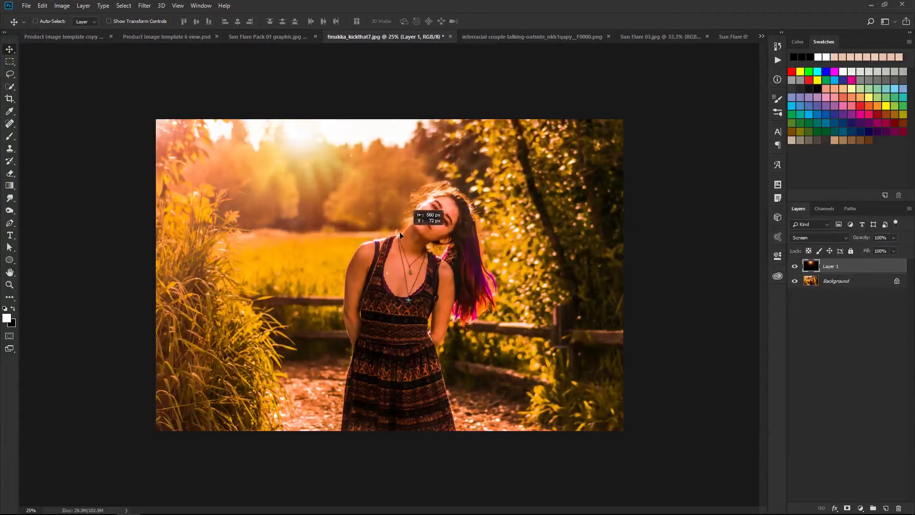
mouse_move(399, 235)
left_mouse_down()
mouse_move(594, 399)
mouse_move(460, 286)
mouse_move(384, 277)
left_mouse_up()
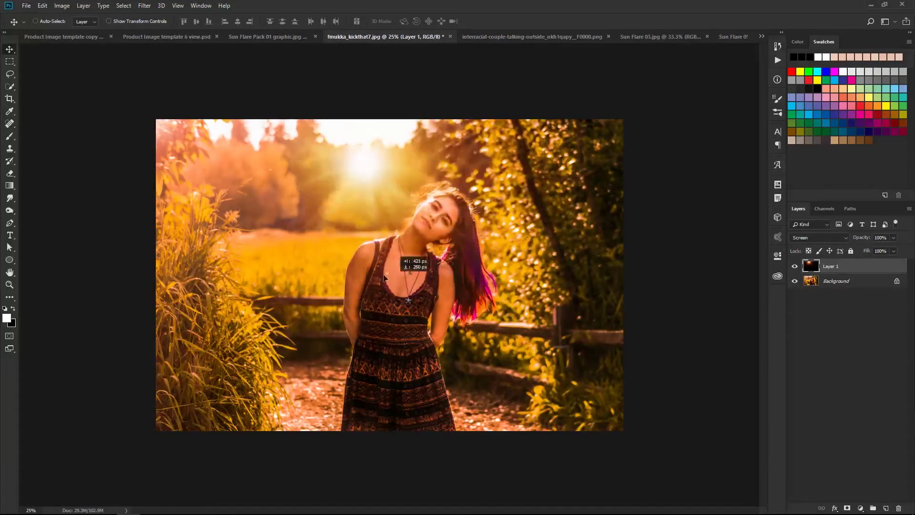
left_click_drag(384, 278, 385, 250)
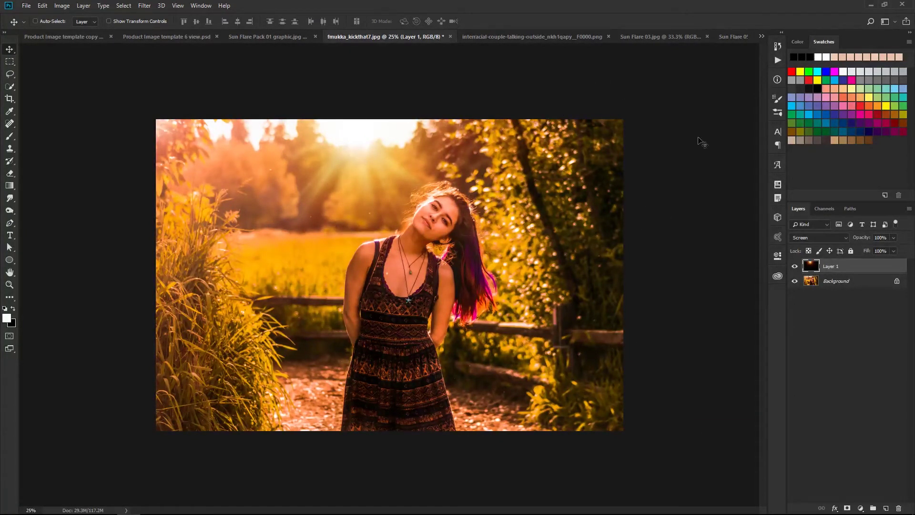
left_click_drag(870, 269, 899, 509)
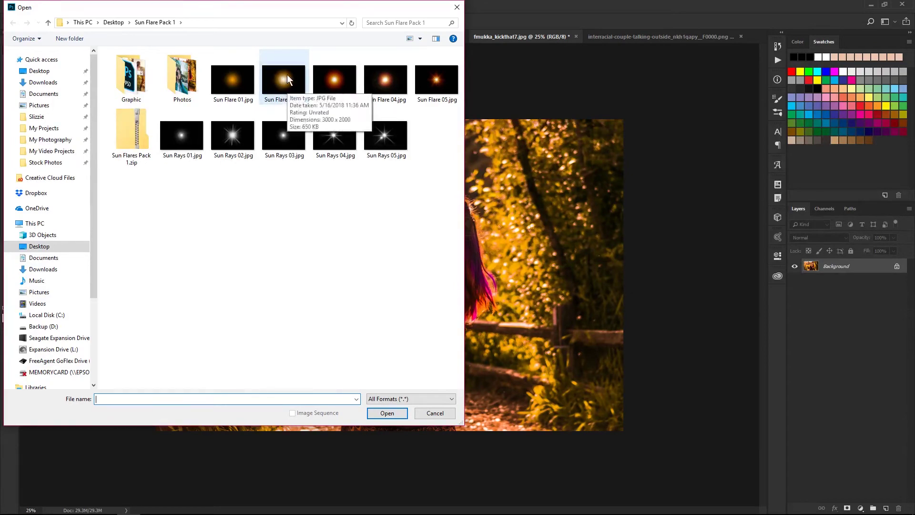
- Open Sun Flare 02, place it in the portrait, and enlarge it
left_click(286, 79)
left_click(391, 418)
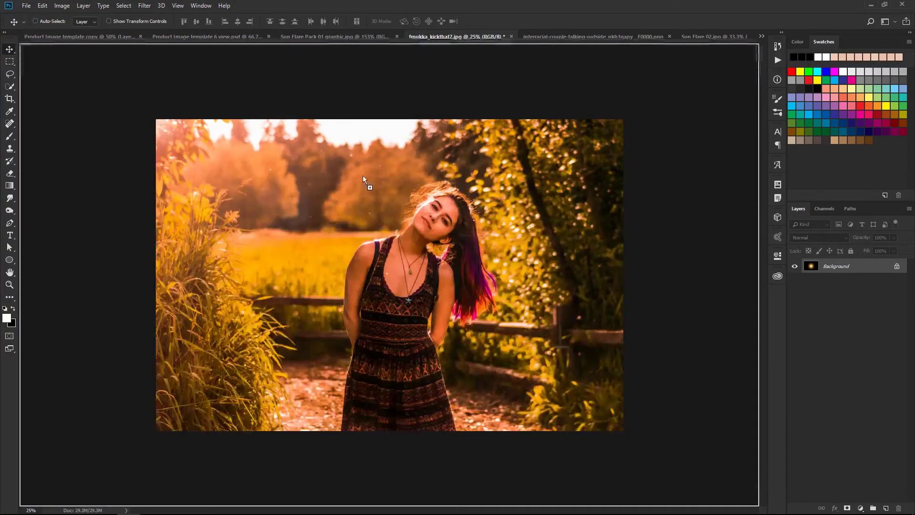
left_click_drag(440, 141, 392, 217)
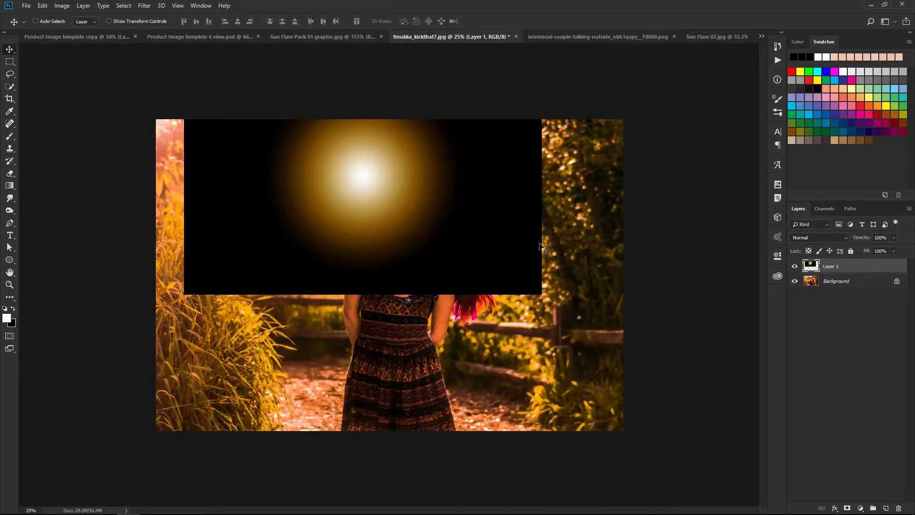
key("ctrl+minus")
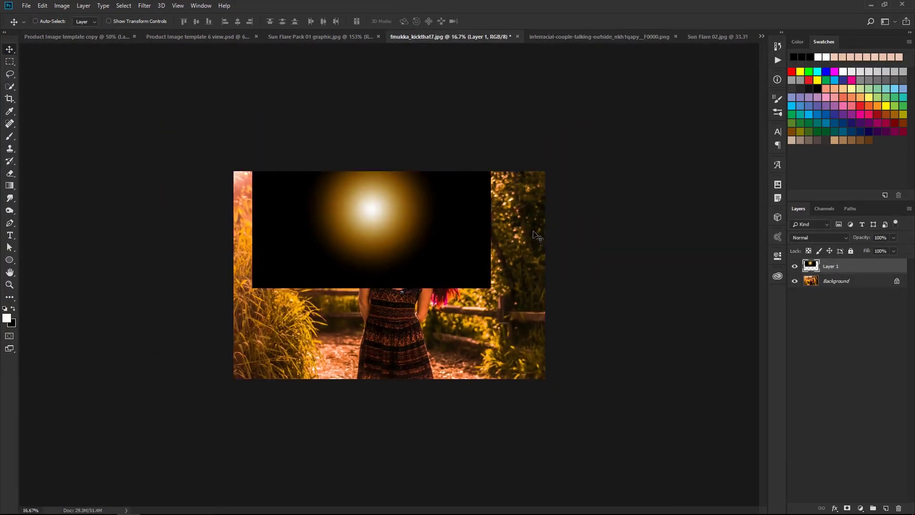
key("ctrl+t")
left_click_drag(491, 289, 593, 355)
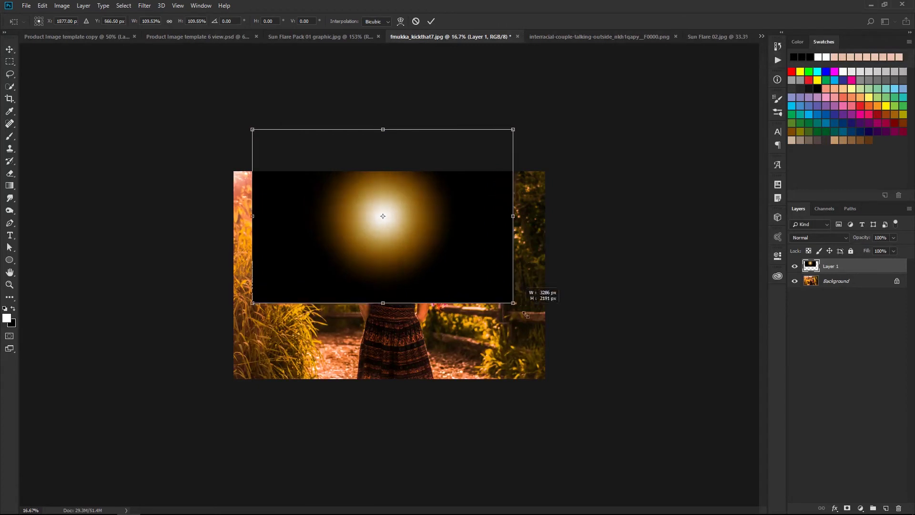
left_click(431, 22)
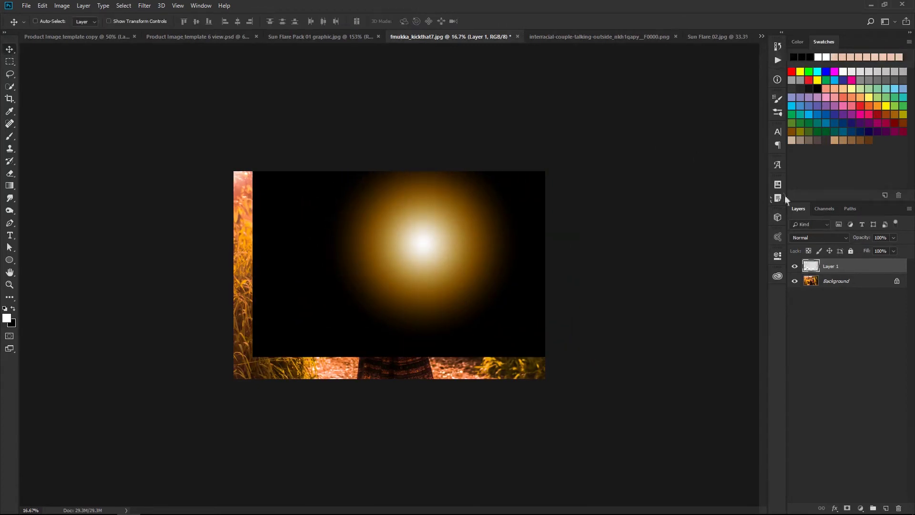
- Set the Sun Flare 02 layer to Screen and move it to the top of the image
left_click(845, 237)
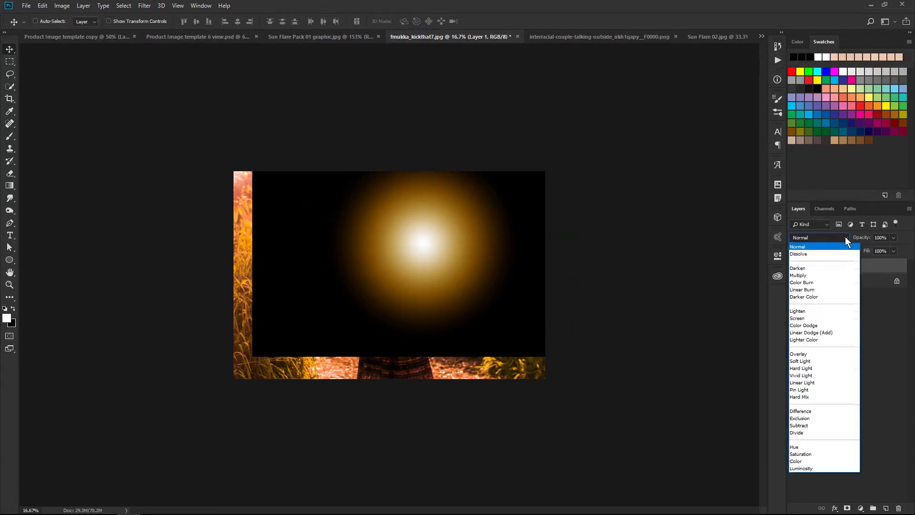
left_click(800, 317)
left_click_drag(500, 294, 432, 230)
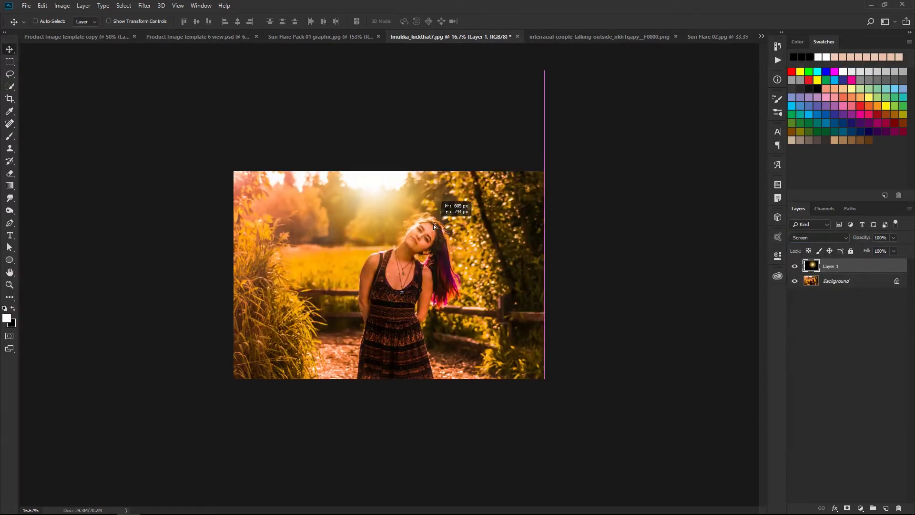
left_click_drag(433, 229, 434, 229)
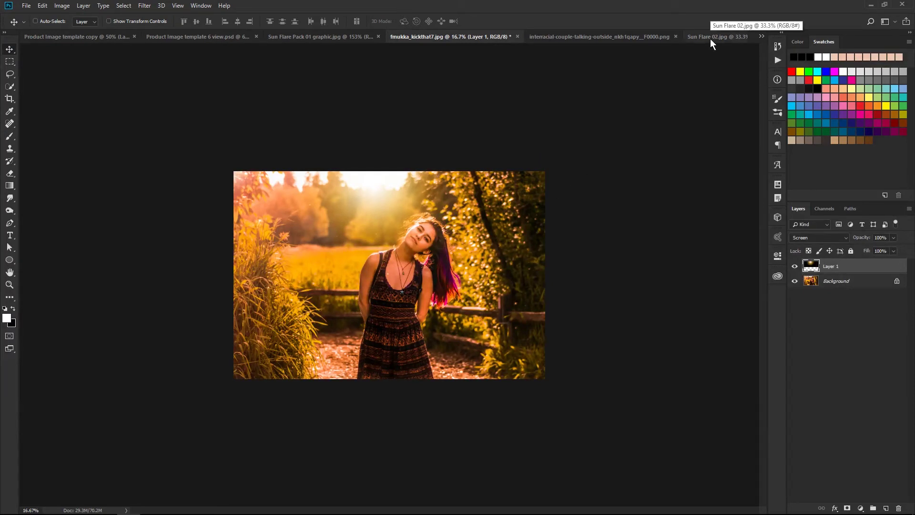
left_click(26, 9)
- Open Sun Rays 04.jpg and bring it into the portrait as a new layer
left_click(46, 24)
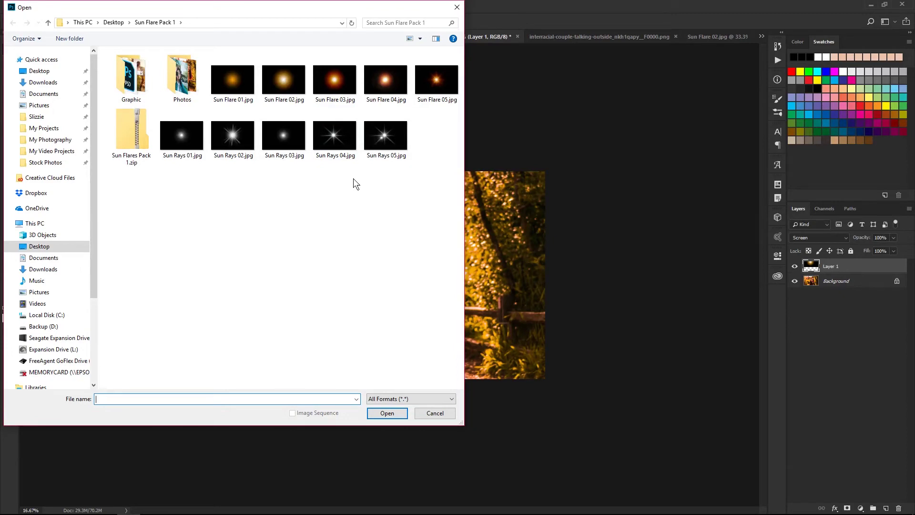
left_click(343, 140)
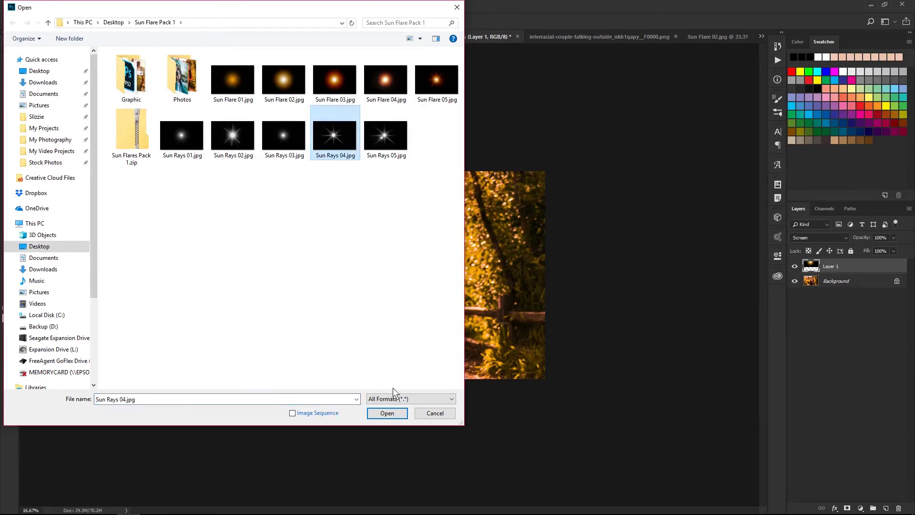
left_click(398, 415)
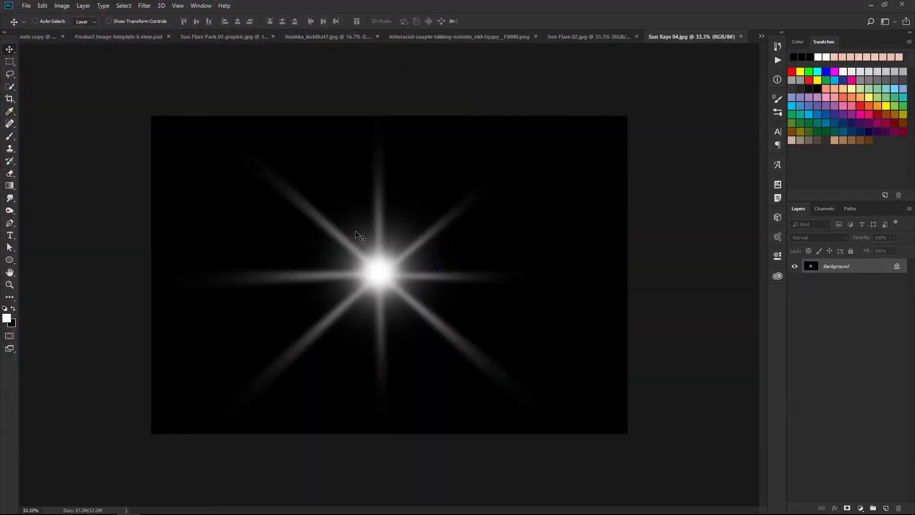
left_click_drag(383, 266, 369, 190)
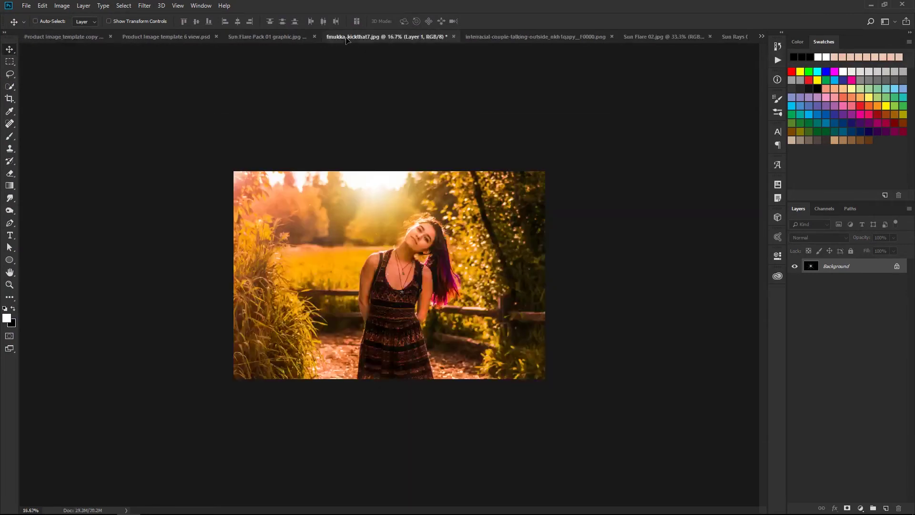
left_click_drag(389, 228, 387, 239)
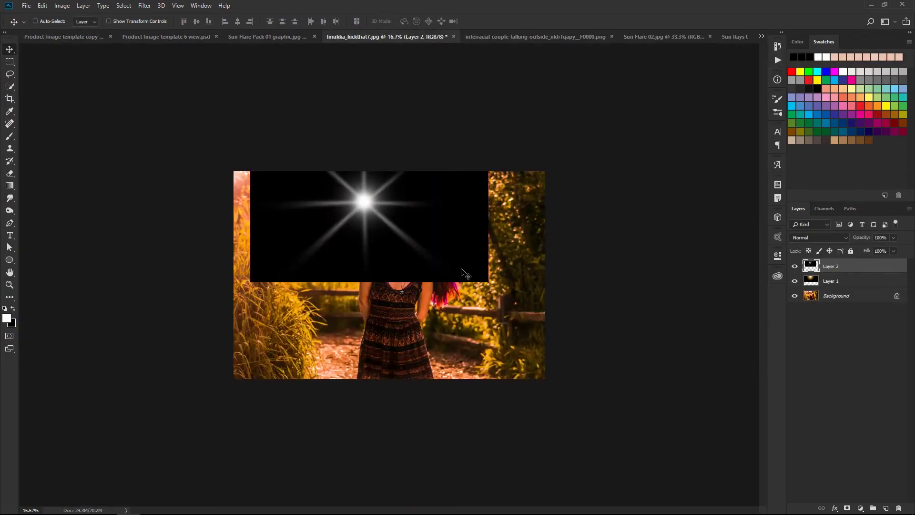
- Scale up the Sun Rays 04 layer and set its blend mode to Screen
key("ctrl+t")
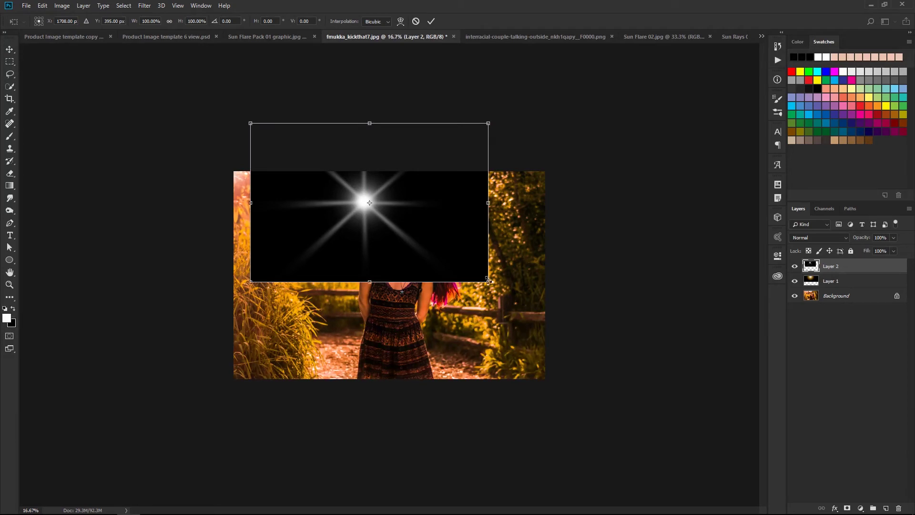
left_click_drag(489, 281, 533, 312)
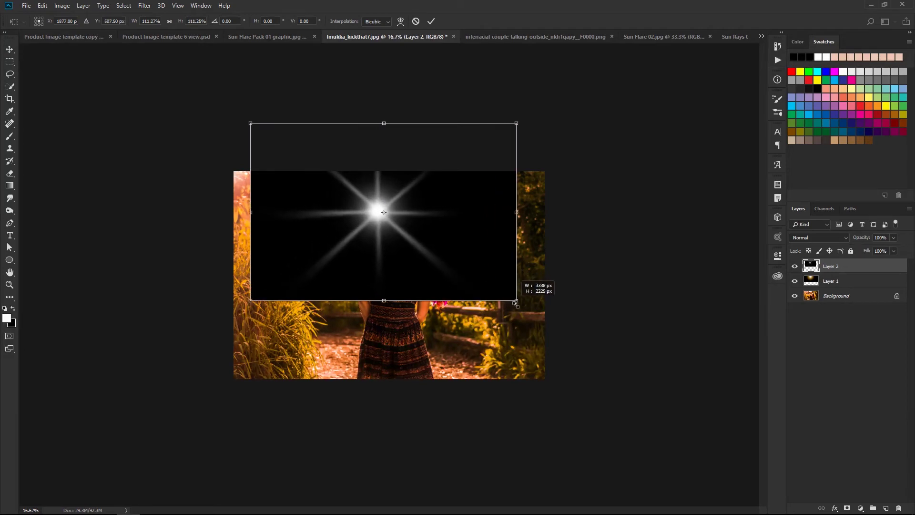
left_click(431, 22)
left_click(848, 236)
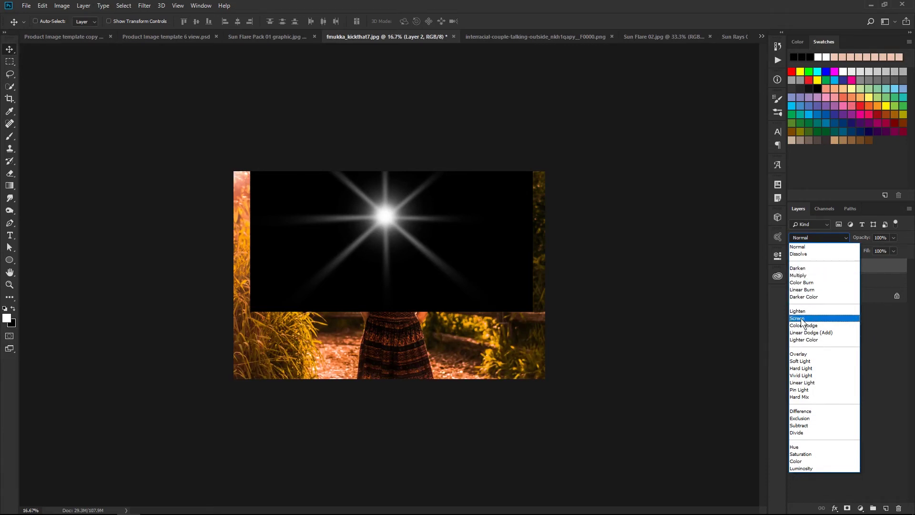
left_click(797, 318)
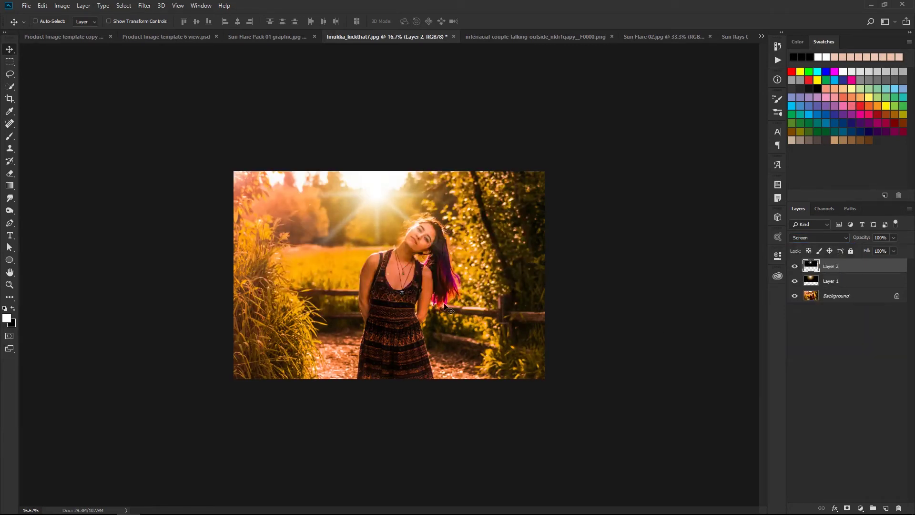
left_click_drag(442, 285, 439, 290)
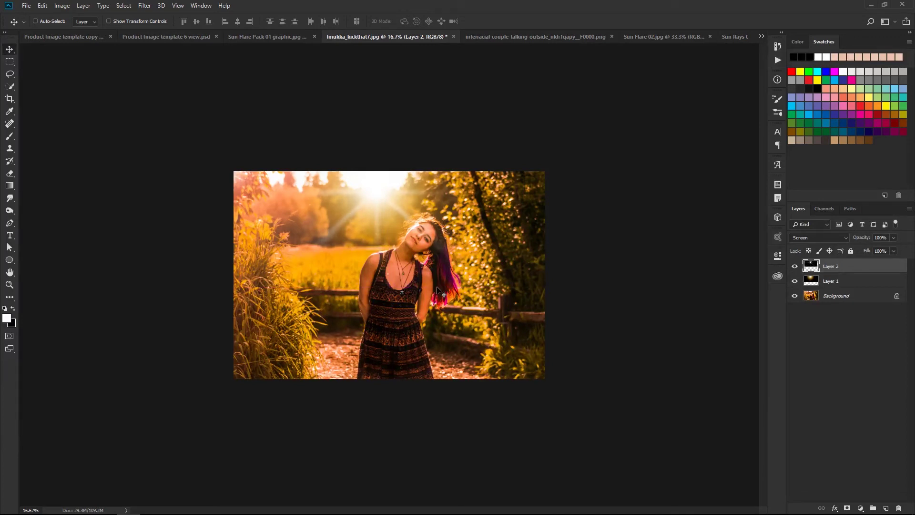
- Colorize the sun rays layer with Hue/Saturation at Hue about 22, Saturation about 82
key("ctrl+plus")
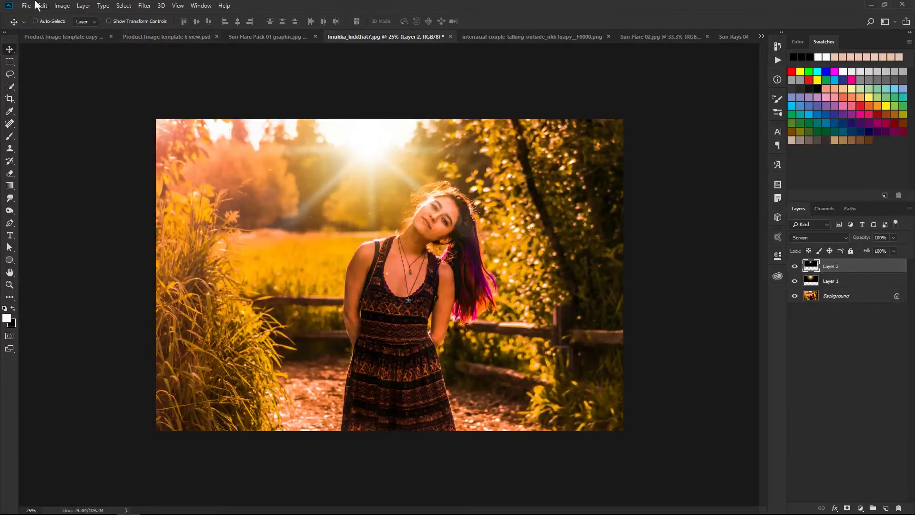
left_click(40, 7)
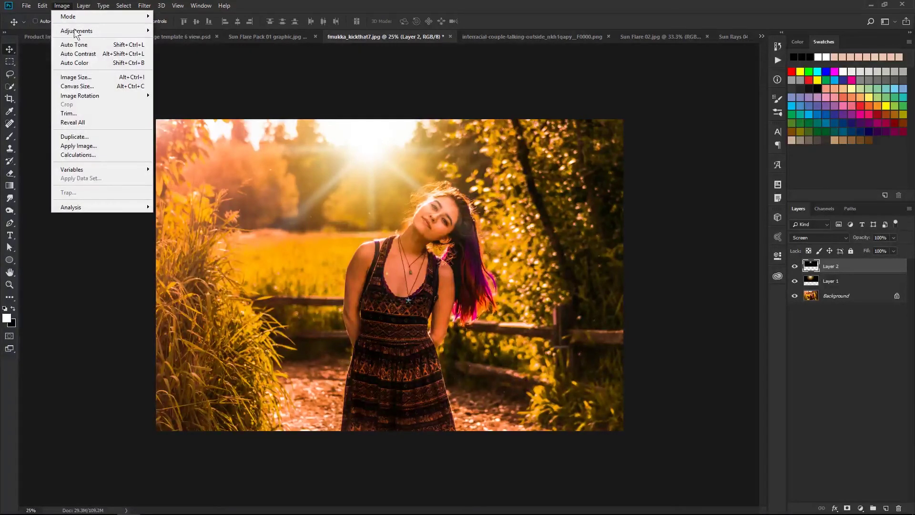
mouse_move(76, 31)
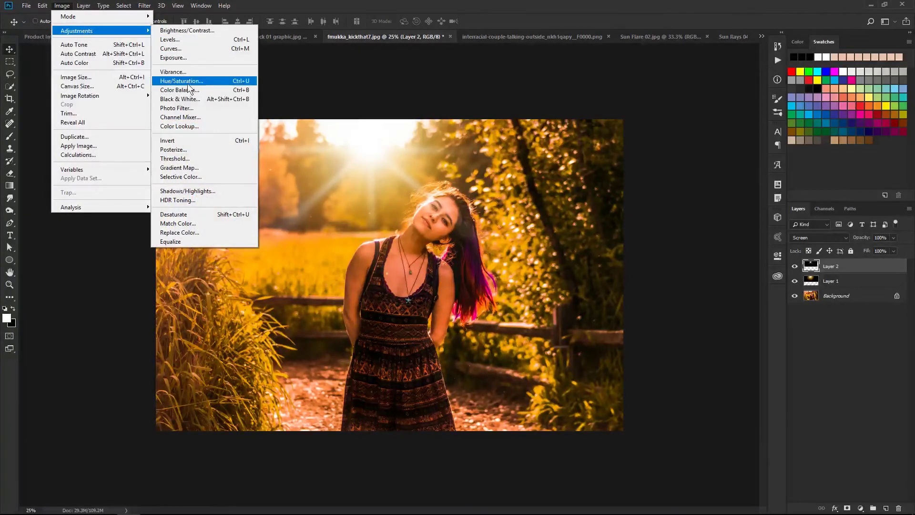
left_click(189, 81)
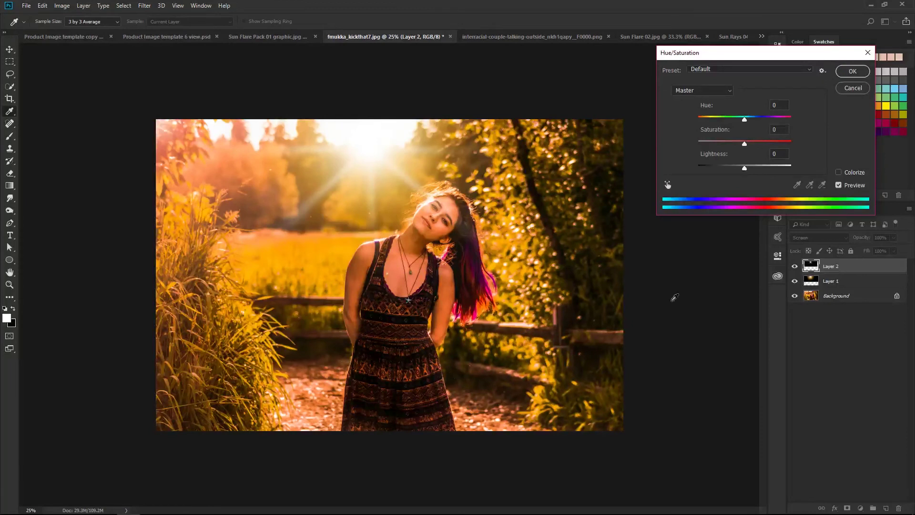
left_click(839, 172)
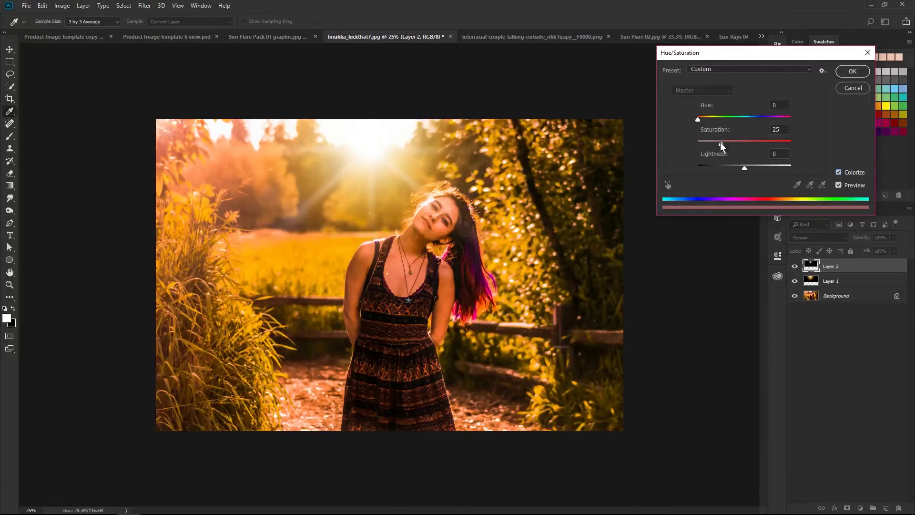
left_click_drag(720, 143, 767, 138)
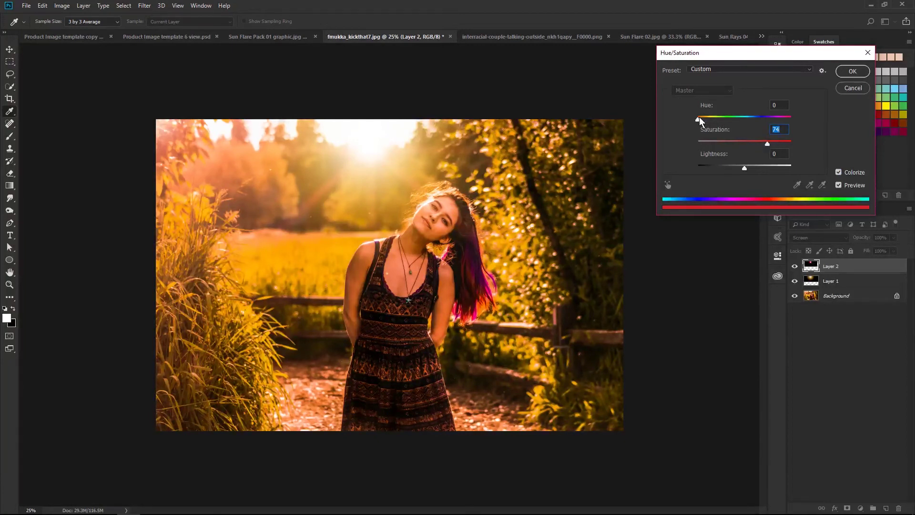
mouse_move(699, 116)
left_mouse_down()
mouse_move(758, 117)
mouse_move(740, 126)
left_mouse_up()
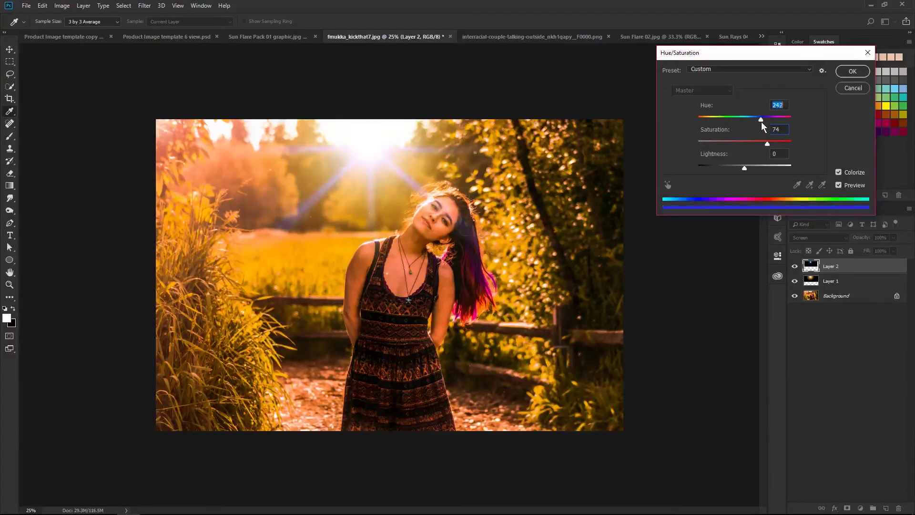
left_click_drag(737, 122, 761, 118)
mouse_move(776, 115)
left_mouse_down()
mouse_move(694, 128)
mouse_move(704, 124)
left_mouse_up()
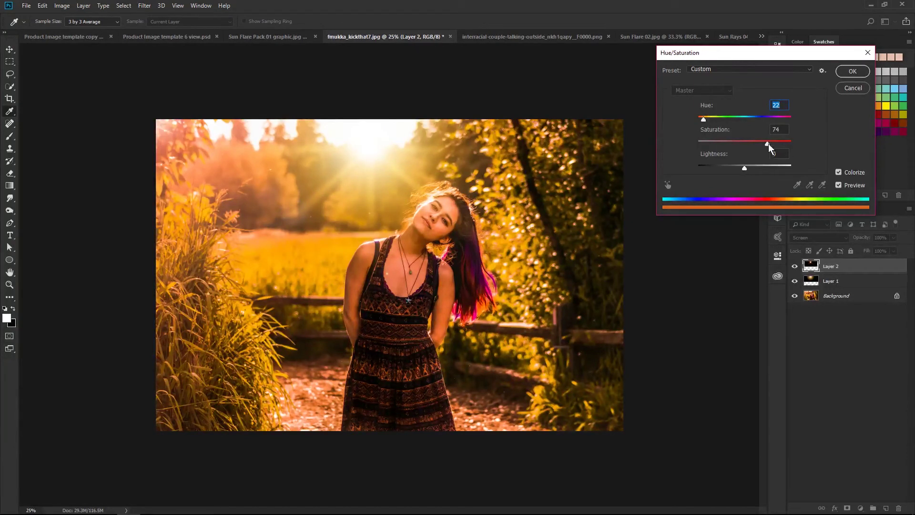
left_click_drag(769, 144, 736, 143)
left_click(851, 71)
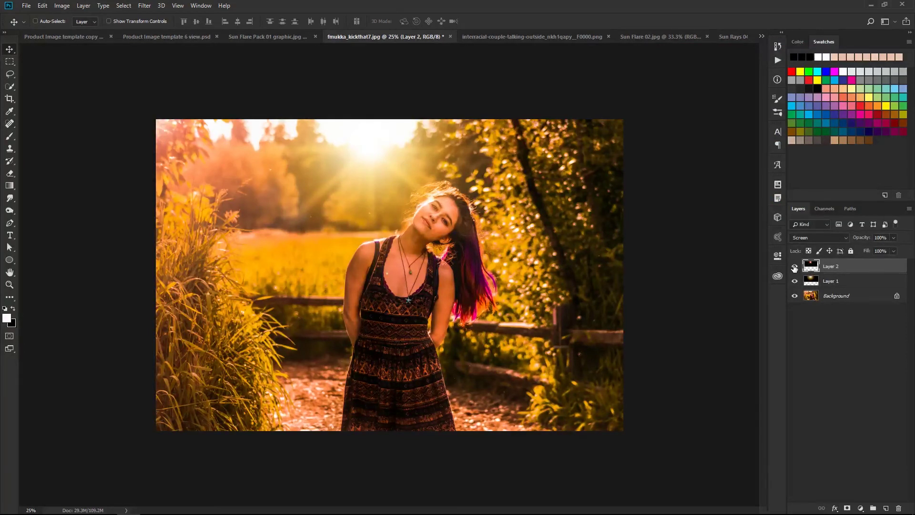
- Check the sun rays effect, then enlarge the sun rays layer to about 164%
left_click(795, 267)
key("ctrl+t")
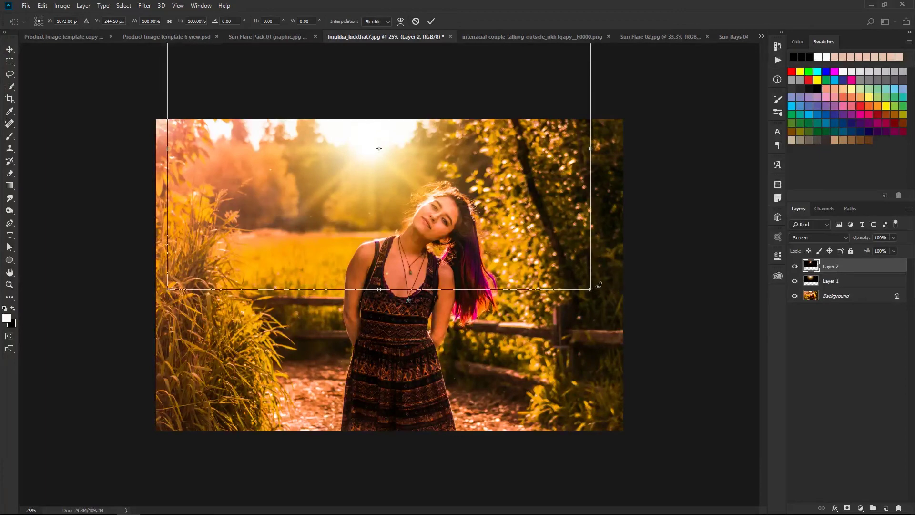
left_click_drag(590, 290, 861, 470)
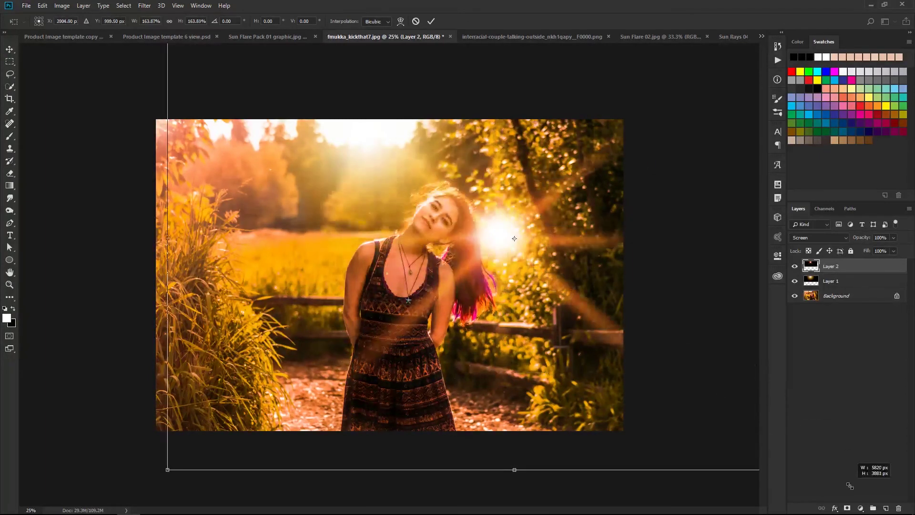
left_click(432, 22)
- Move the sun rays up over the sky glow and select both flare layers
left_click_drag(568, 280, 419, 171)
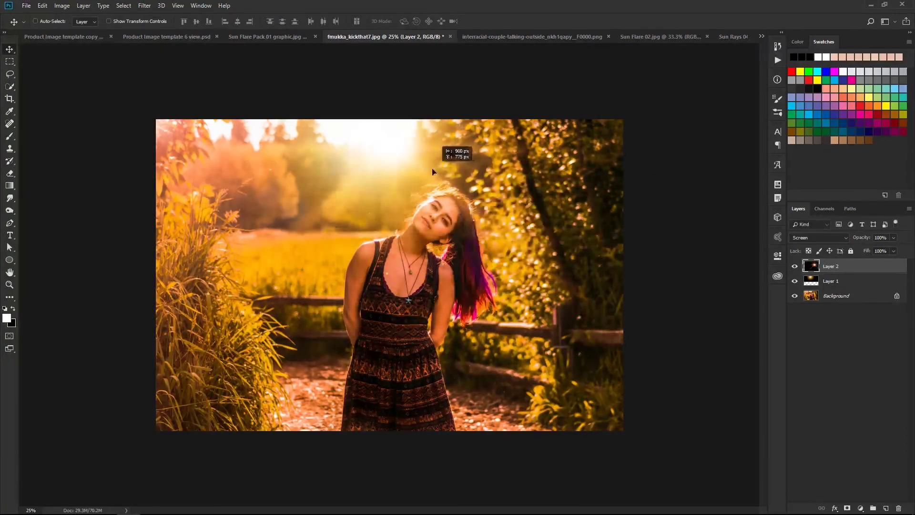
left_click_drag(456, 200, 467, 200)
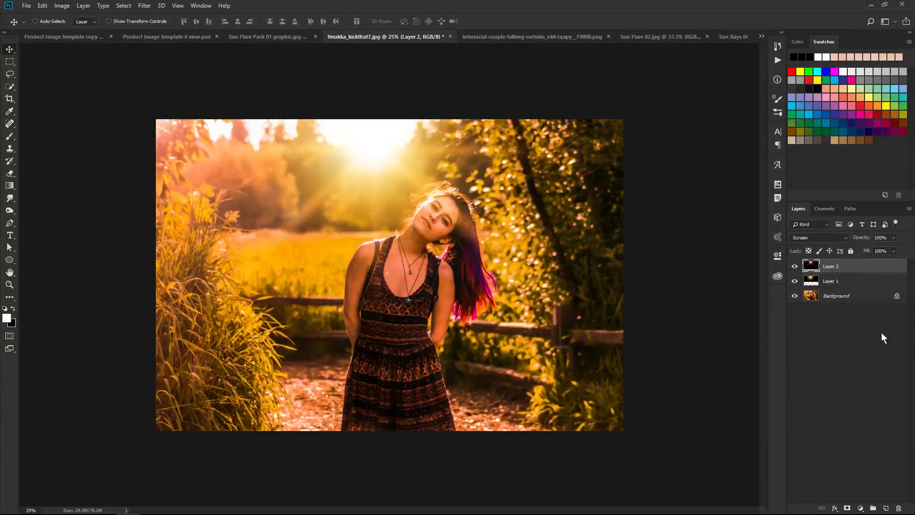
left_click(843, 284, "ctrl")
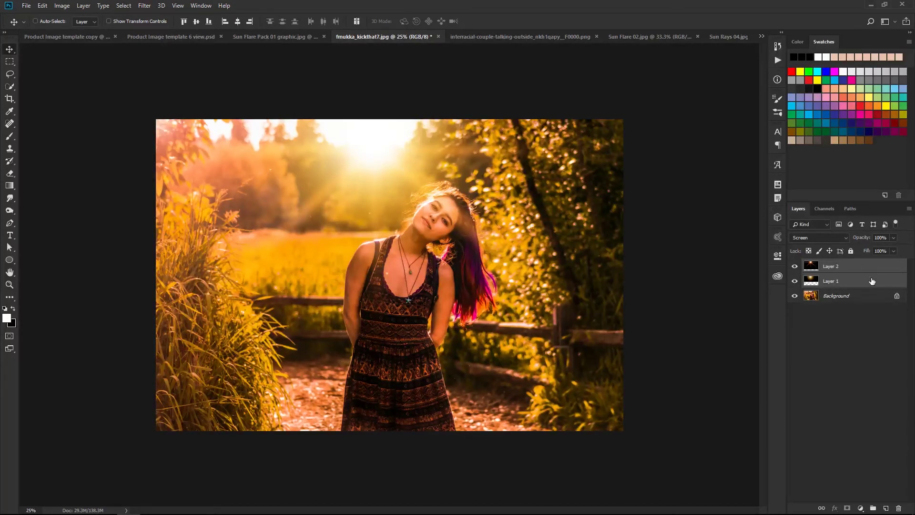
- Group the two flare layers into Group 1 and toggle it twice for before/after views
key("ctrl+g")
left_click(796, 266)
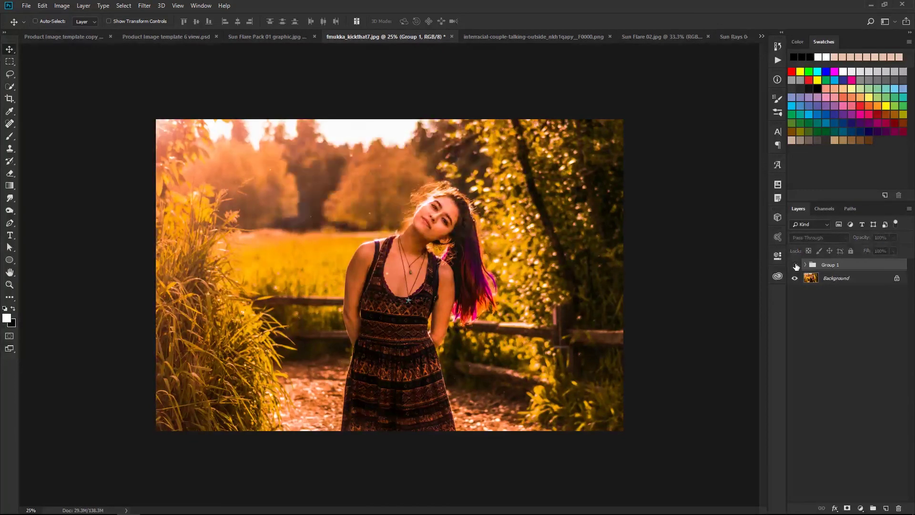
left_click(796, 266)
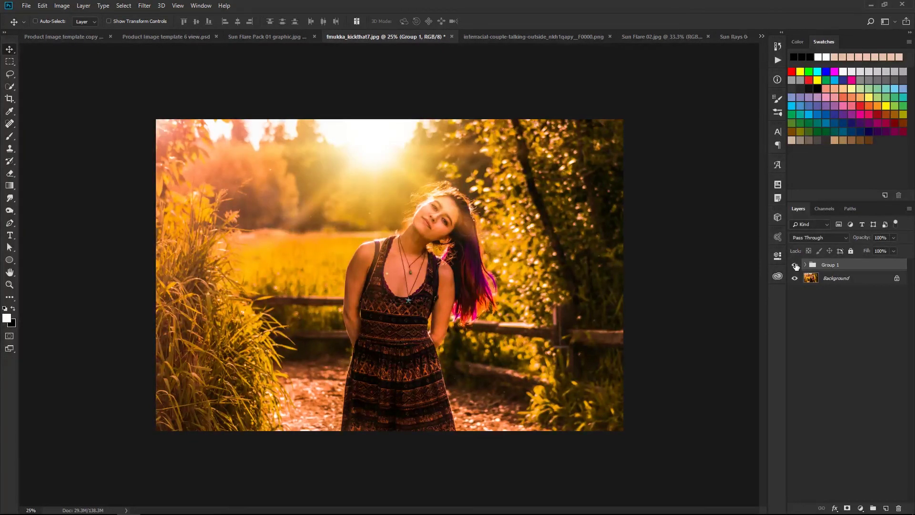
left_click(796, 265)
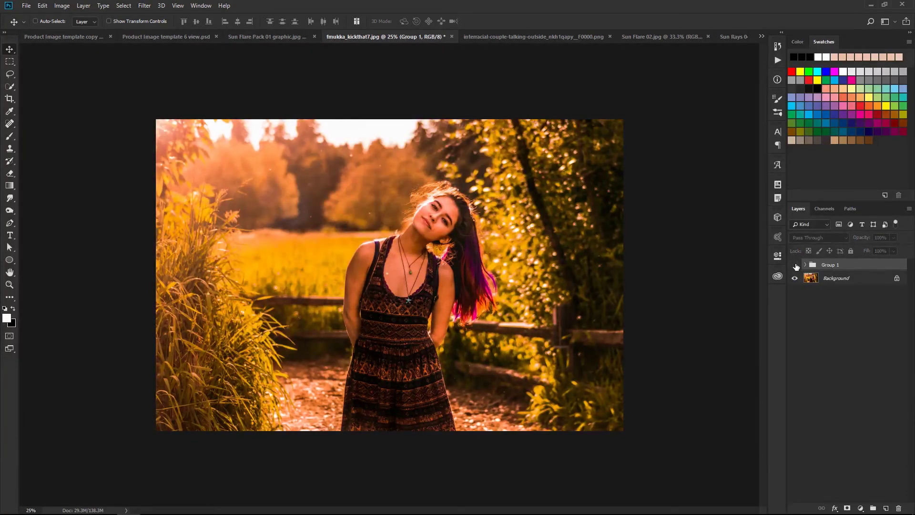
left_click(795, 266)
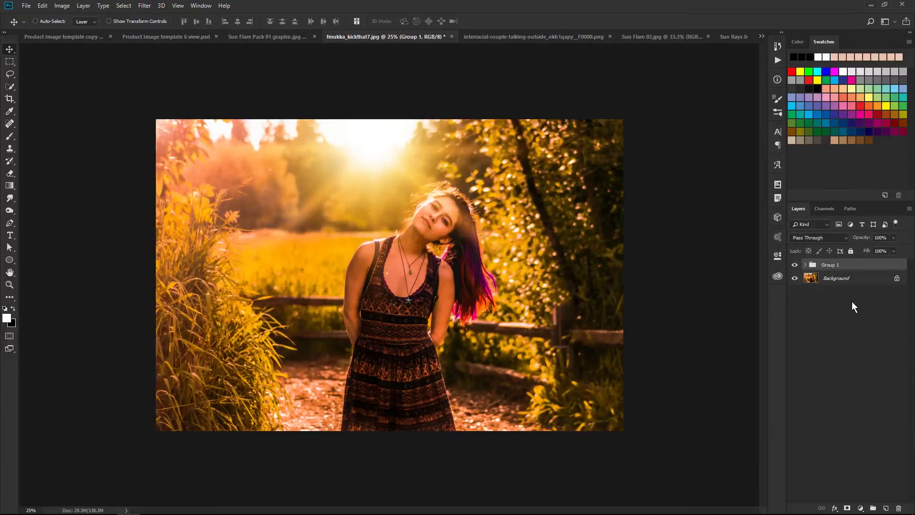